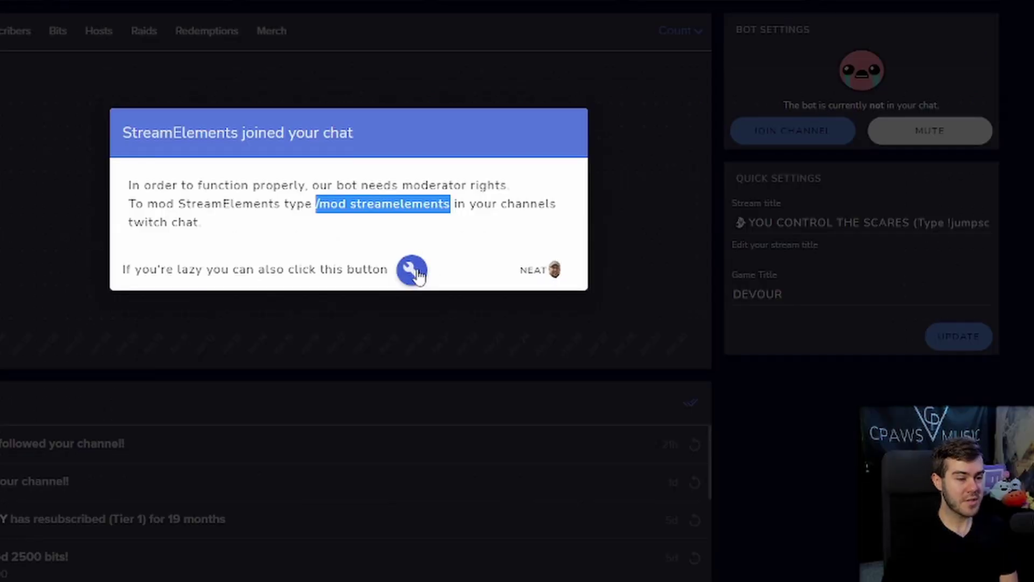
# Step: Have the StreamElements bot join the channel's chat and grant it moderator rights
pyautogui.click(413, 269)
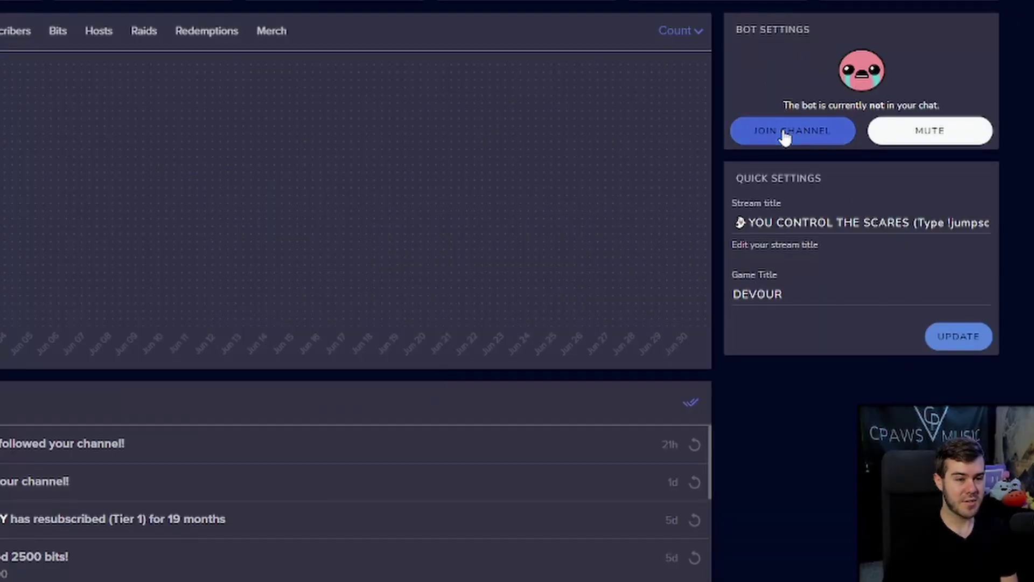
pyautogui.click(805, 243)
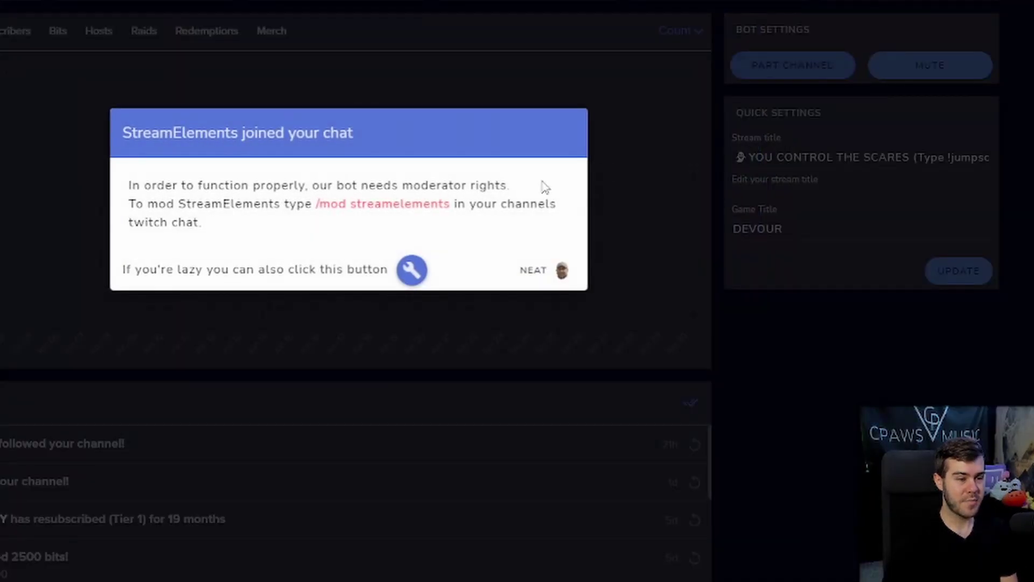
pyautogui.click(414, 269)
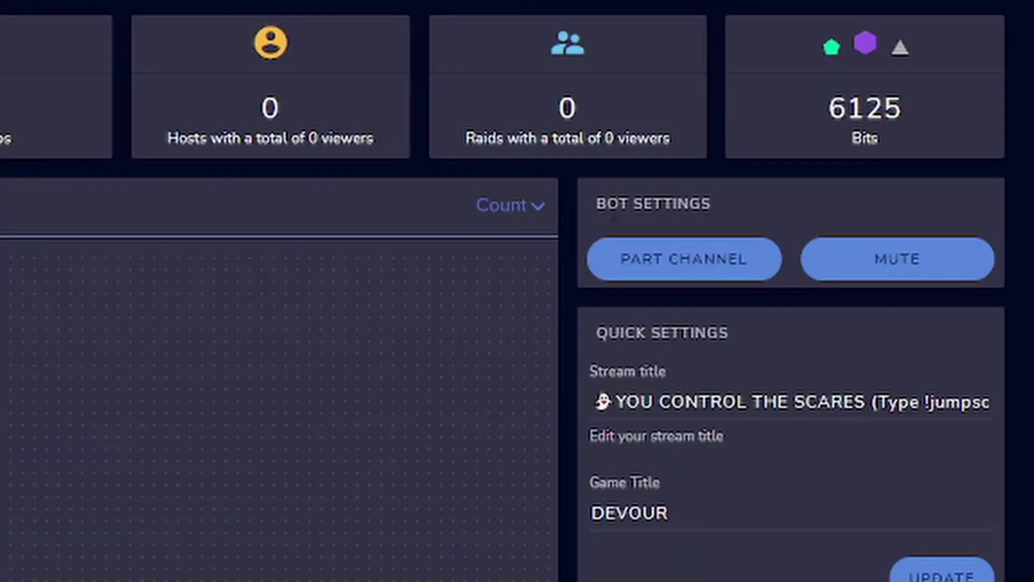
pyautogui.moveTo(737, 29); pyautogui.dragTo(803, 29)
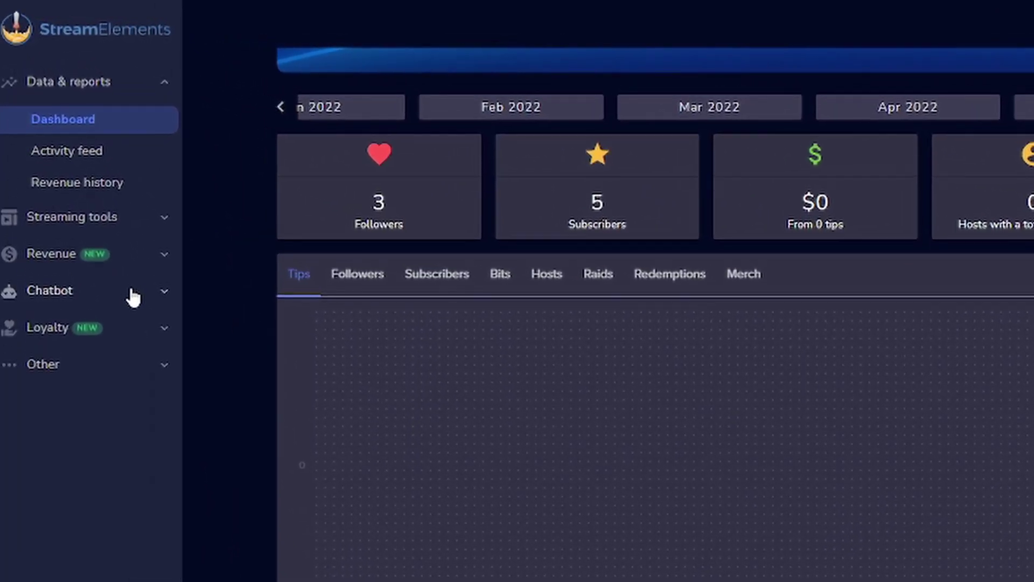
# Step: Open the chatbot's default chat commands and examine the !accountage command's name and cost settings
pyautogui.click(114, 296)
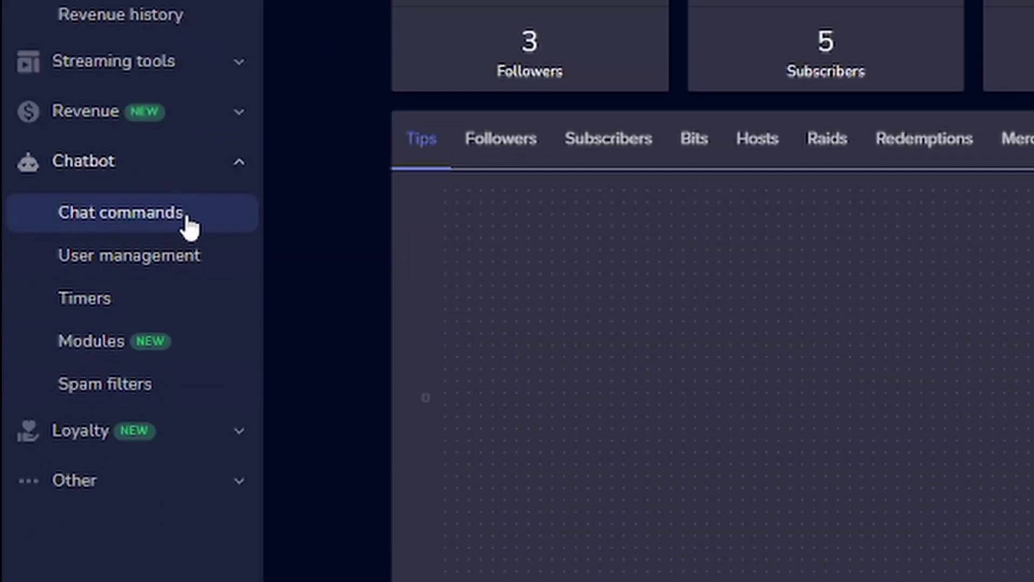
pyautogui.click(189, 226)
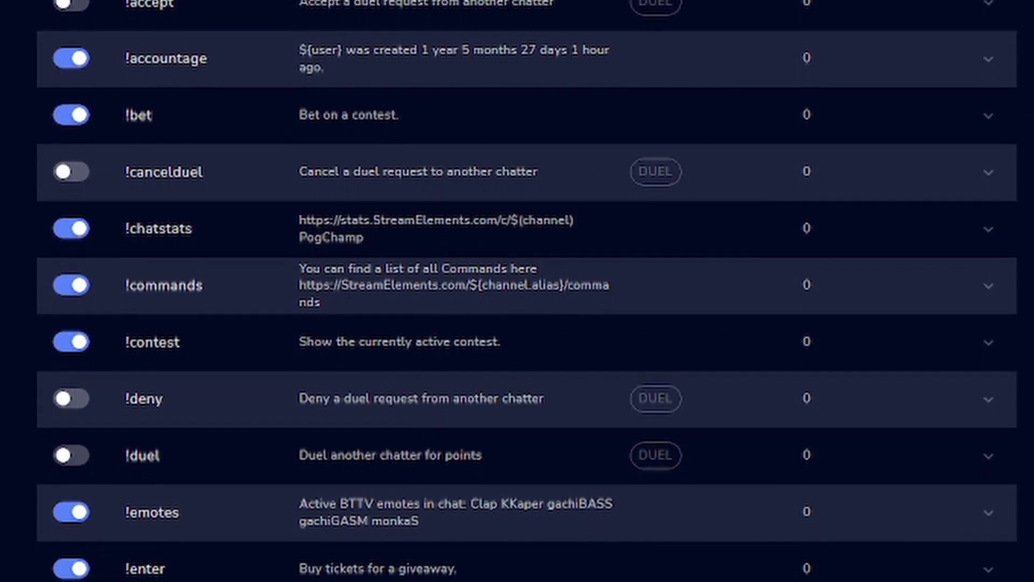
pyautogui.scroll(1, 309, 162)
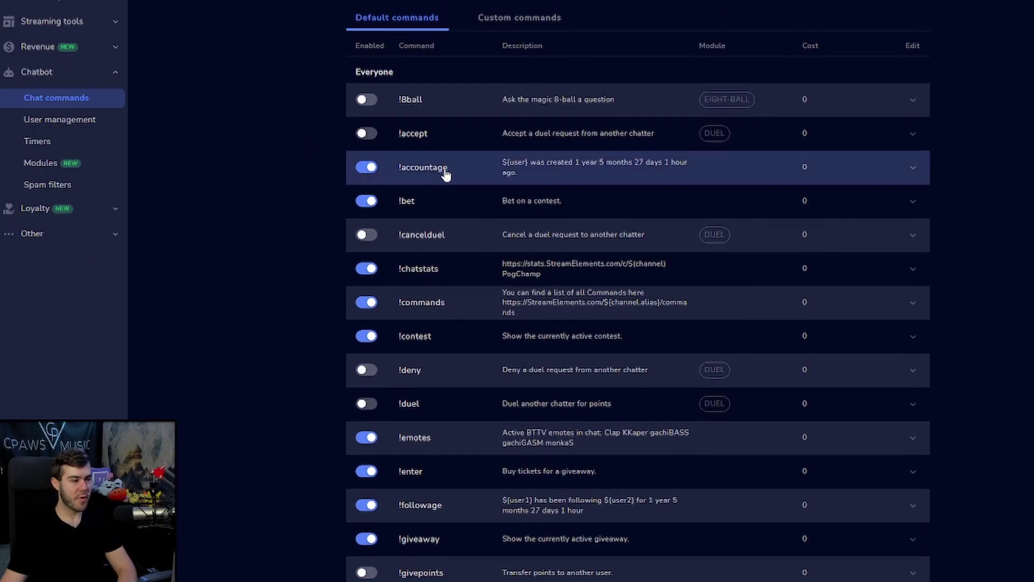
pyautogui.click(511, 172)
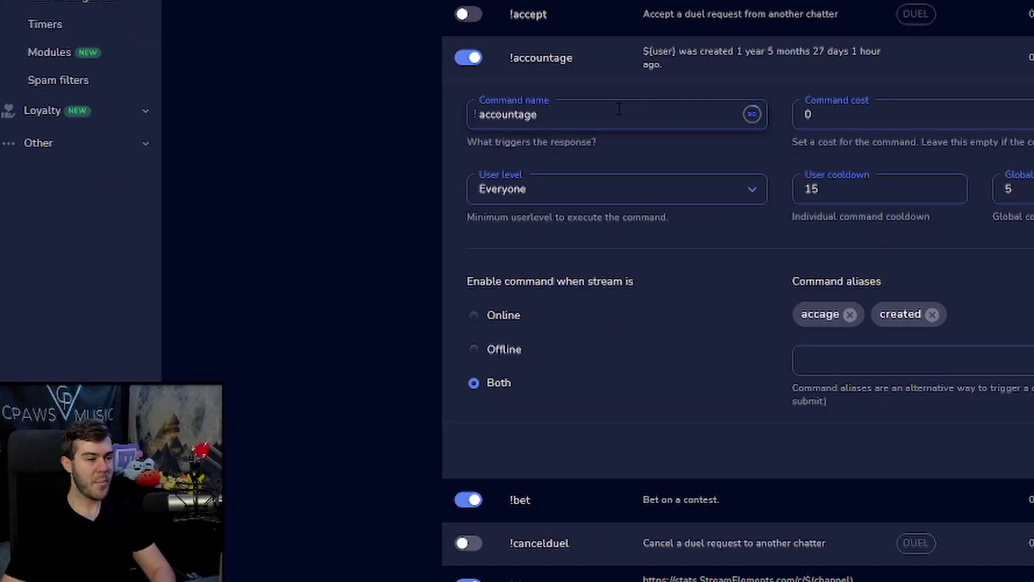
pyautogui.moveTo(481, 114); pyautogui.dragTo(577, 120)
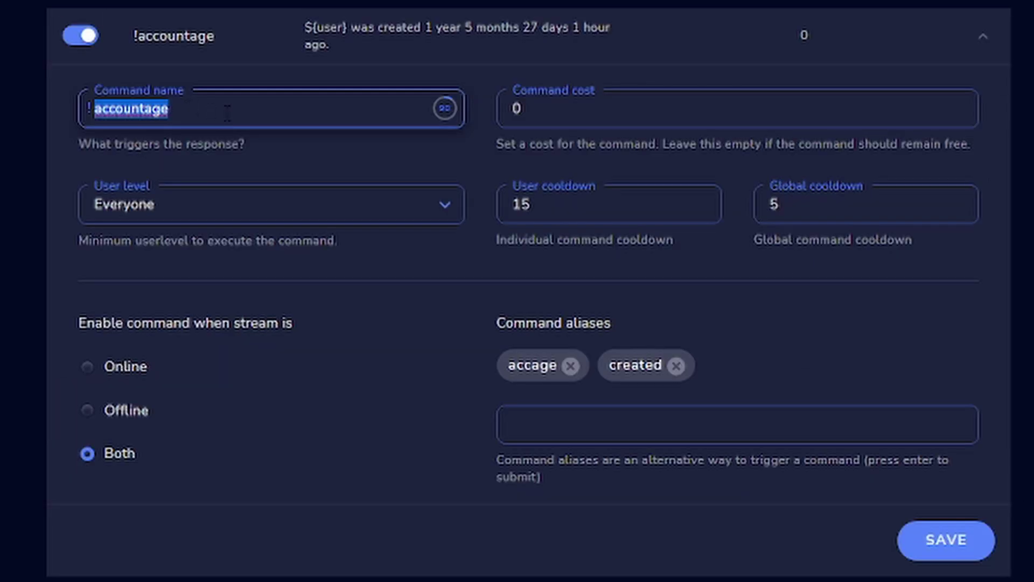
pyautogui.click(532, 108)
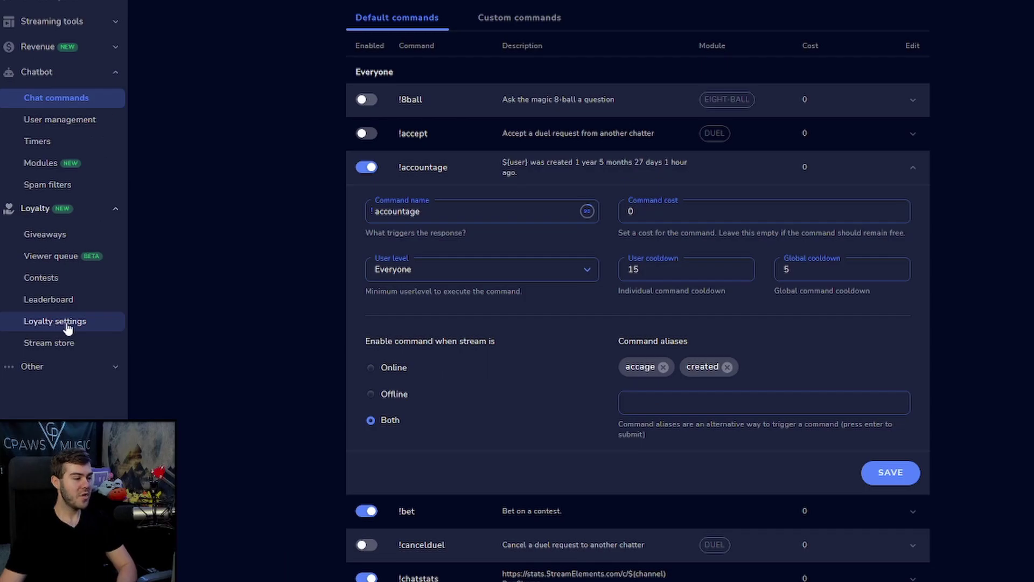
# Step: Open the loyalty settings and check the points that viewers and subscribers receive for watching
pyautogui.click(88, 297)
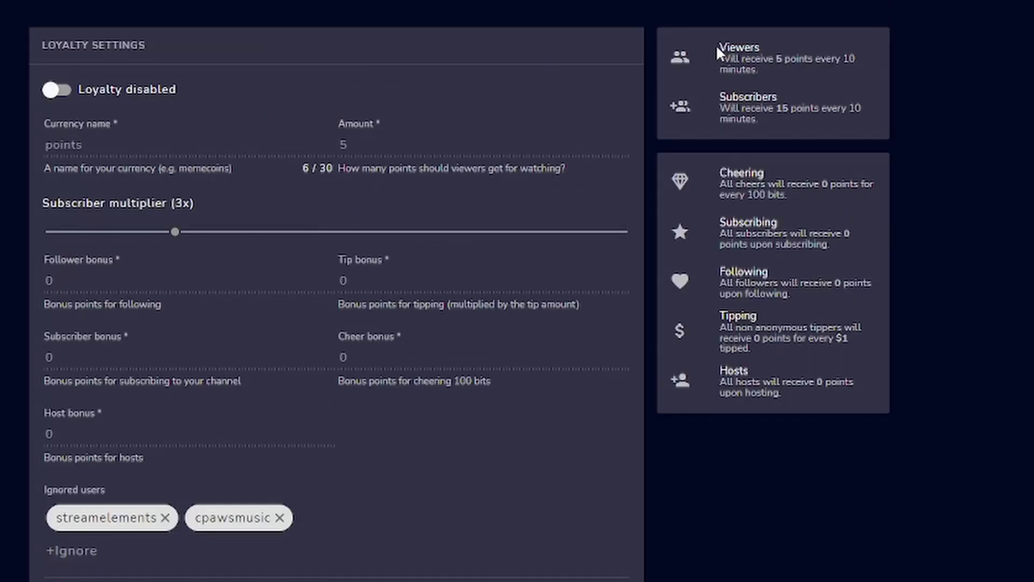
pyautogui.moveTo(717, 45); pyautogui.dragTo(804, 59)
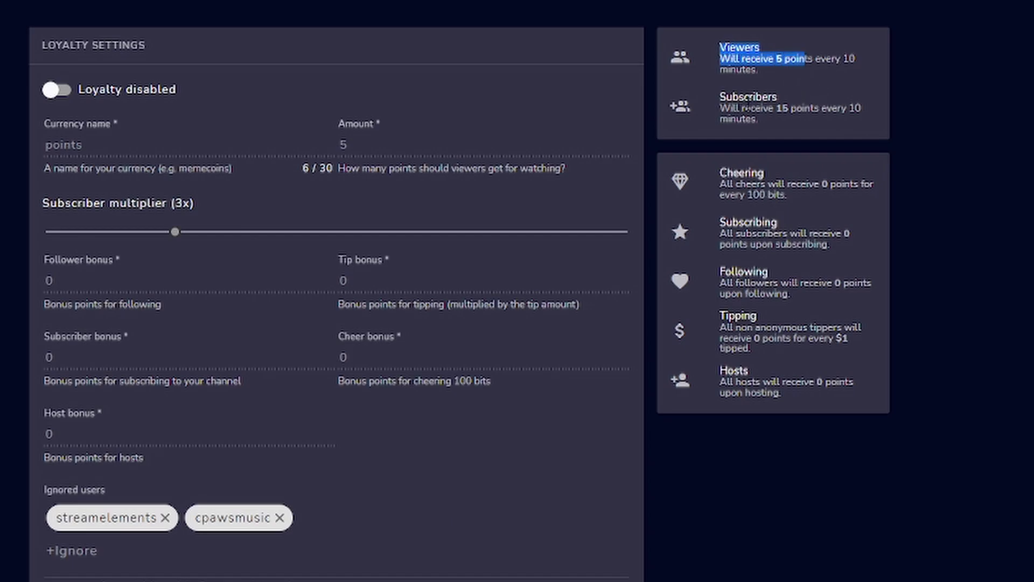
pyautogui.moveTo(746, 106); pyautogui.dragTo(785, 111)
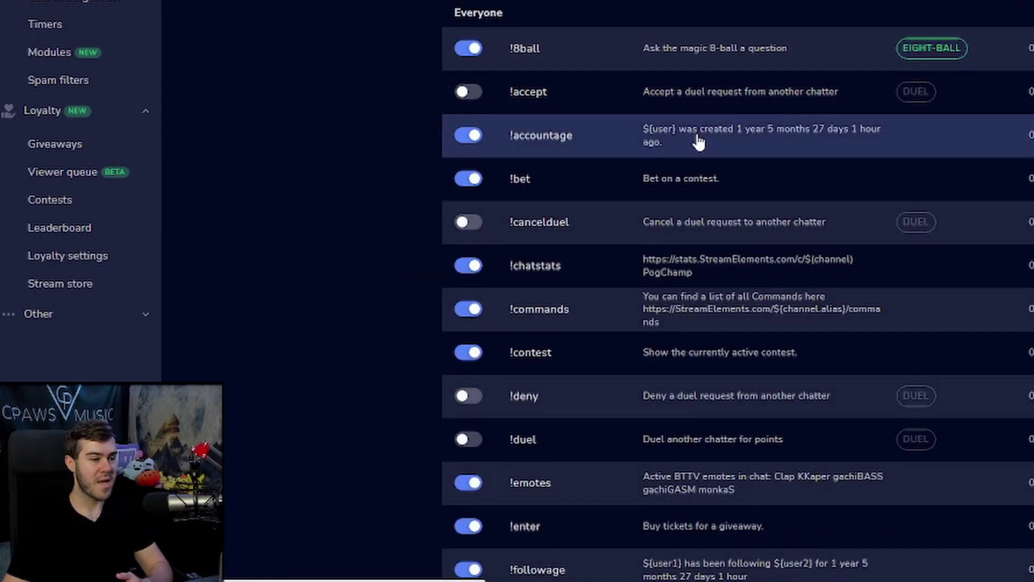
# Step: Expand the default !accountage command and look through its available user levels, keeping Everyone
pyautogui.click(698, 142)
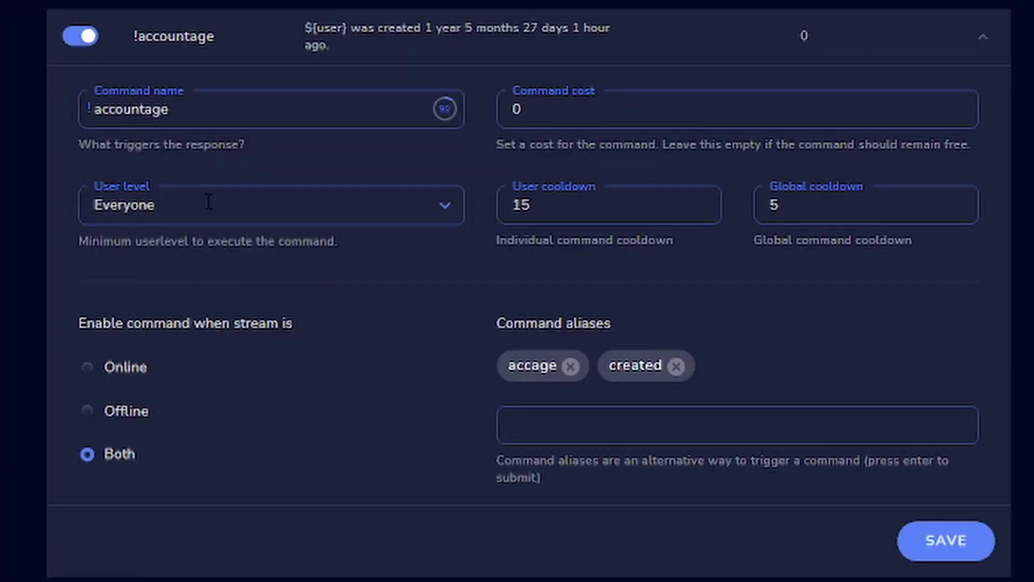
pyautogui.click(199, 203)
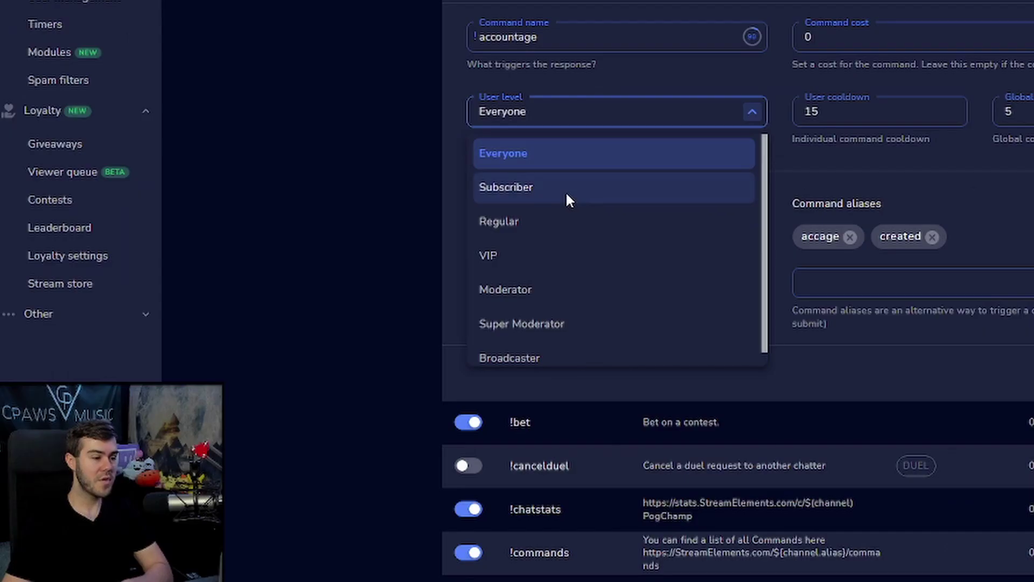
pyautogui.click(208, 306)
pyautogui.click(562, 113)
pyautogui.click(541, 289)
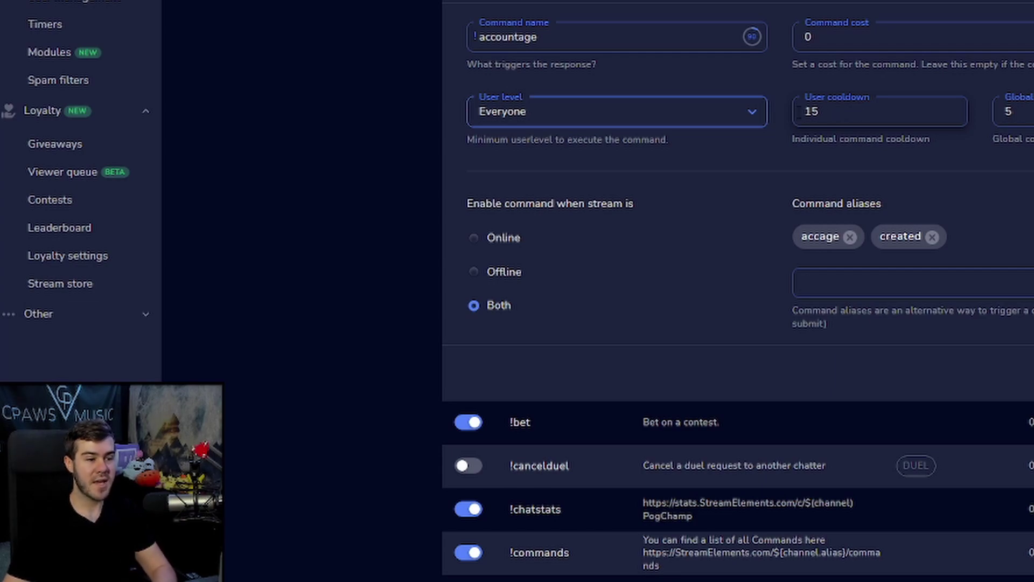
# Step: Set the !accountage command's user cooldown to 10, try a global cooldown of 1, and restore the global cooldown to 5
pyautogui.moveTo(804, 111); pyautogui.dragTo(841, 112)
pyautogui.write('5')
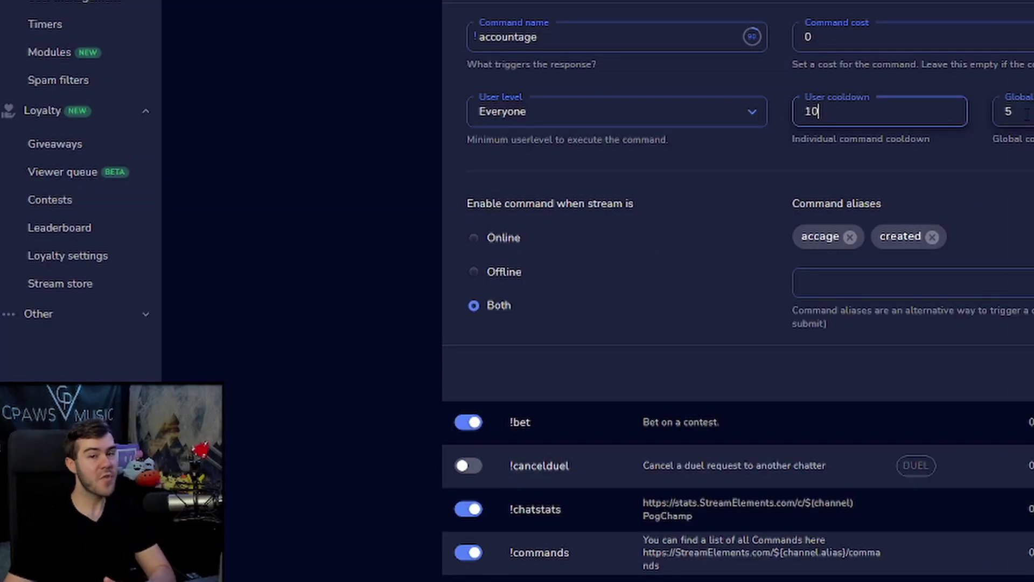
pyautogui.click(1027, 114)
pyautogui.moveTo(770, 209); pyautogui.dragTo(851, 242)
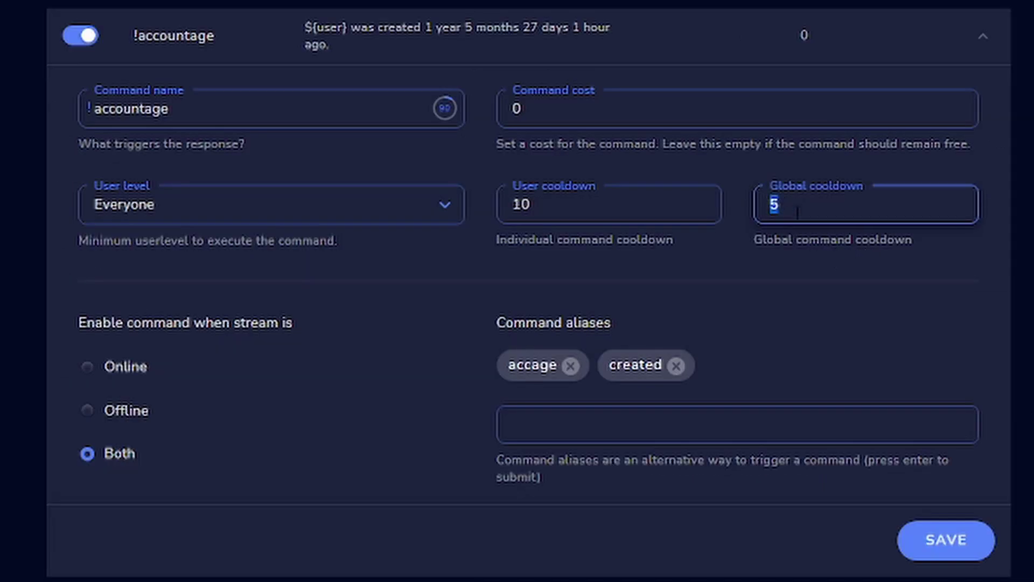
pyautogui.write('1')
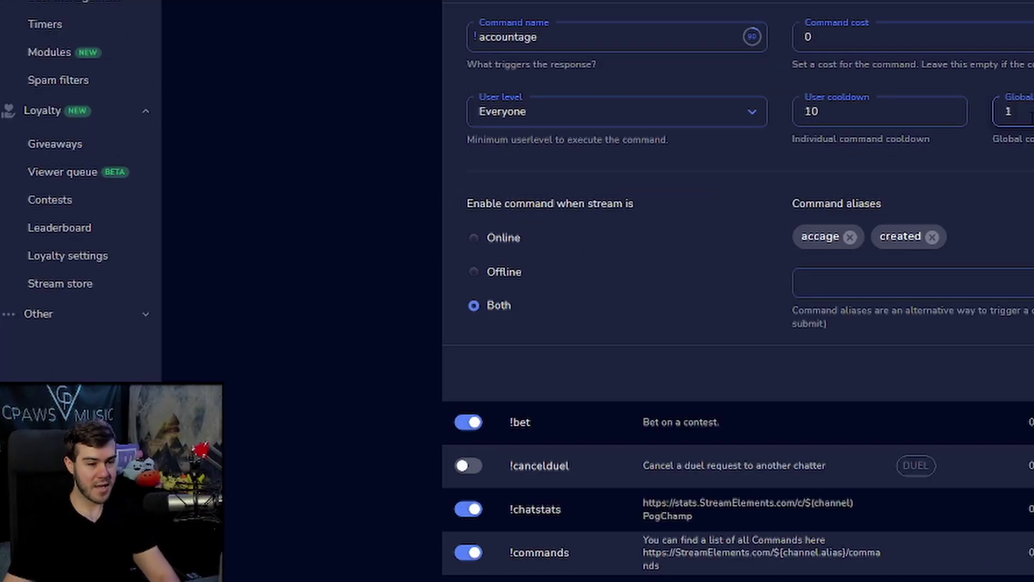
pyautogui.moveTo(802, 211); pyautogui.dragTo(742, 213)
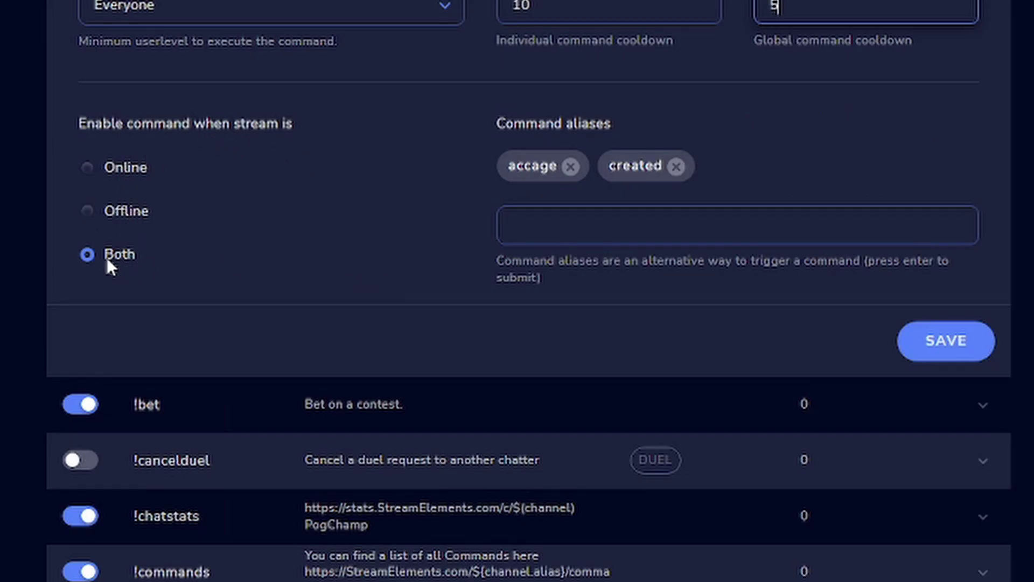
# Step: Review the !accountage command's stream availability, name and aliases, and save its settings
pyautogui.scroll(2, 383, 299)
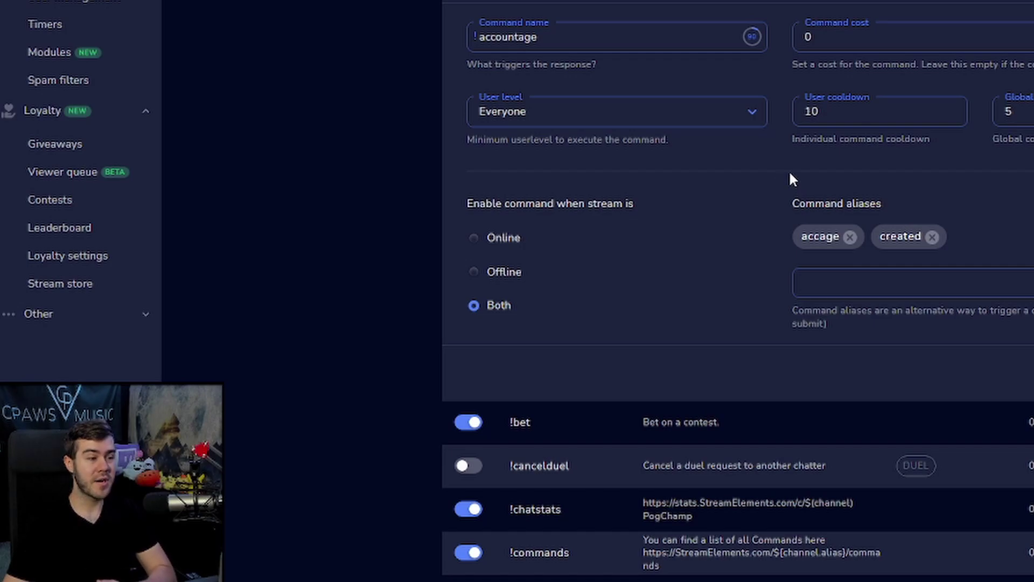
pyautogui.moveTo(598, 36); pyautogui.dragTo(407, 40)
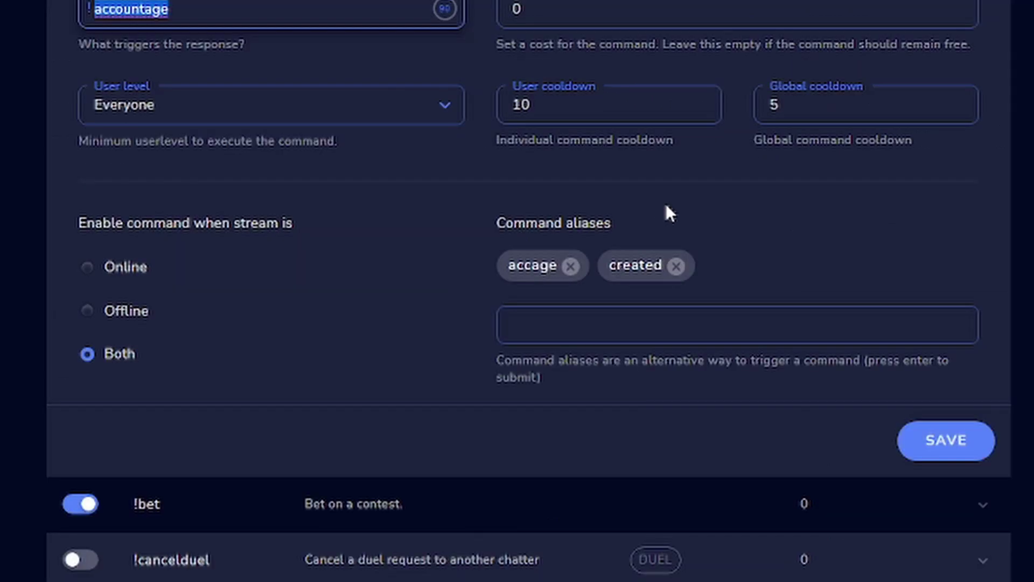
pyautogui.moveTo(614, 266); pyautogui.dragTo(662, 267)
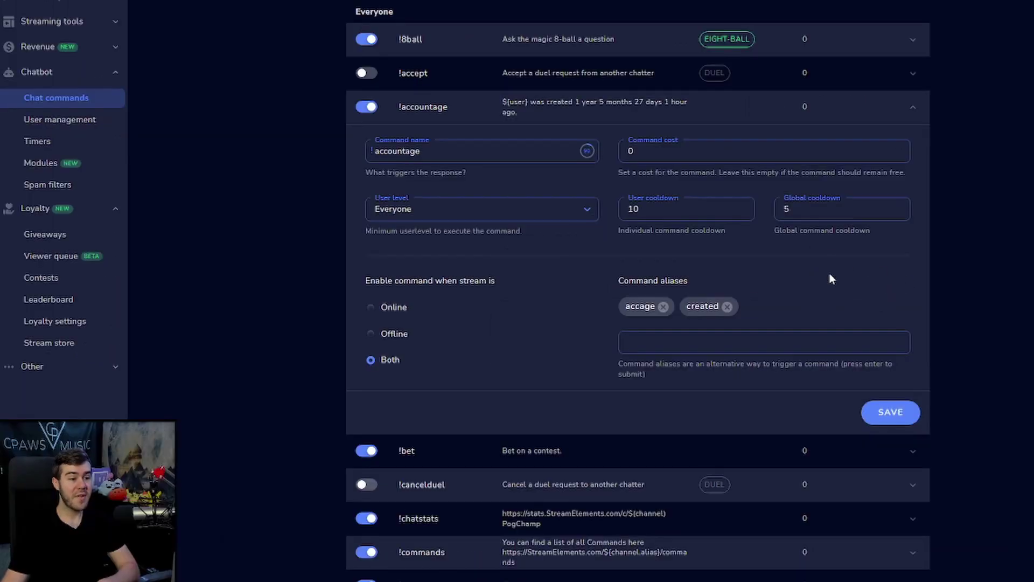
pyautogui.click(907, 402)
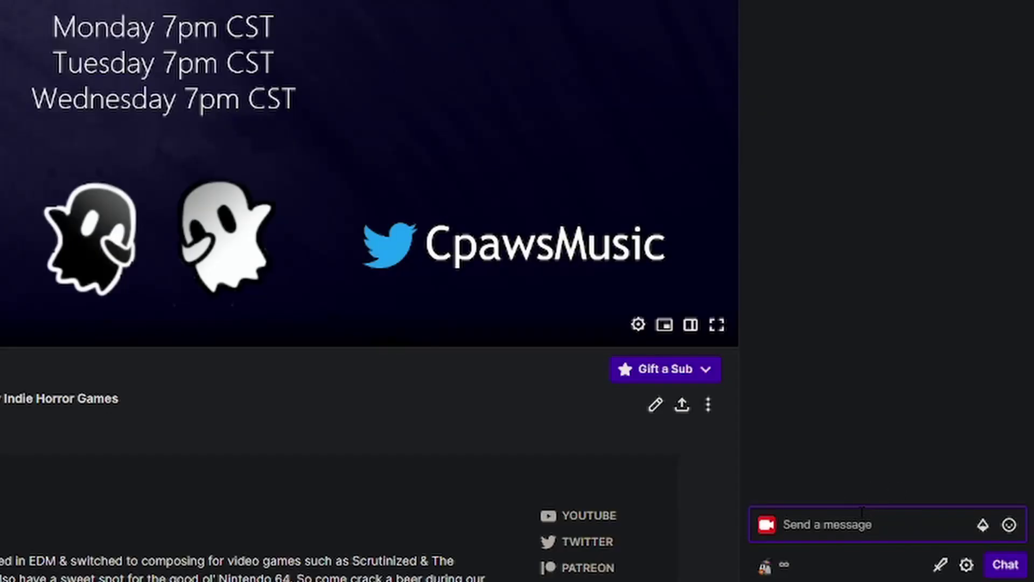
# Step: Switch to the Twitch channel's chat and test the command by sending !accountage and its alias !created
pyautogui.write('!accountage')
pyautogui.press('Return')
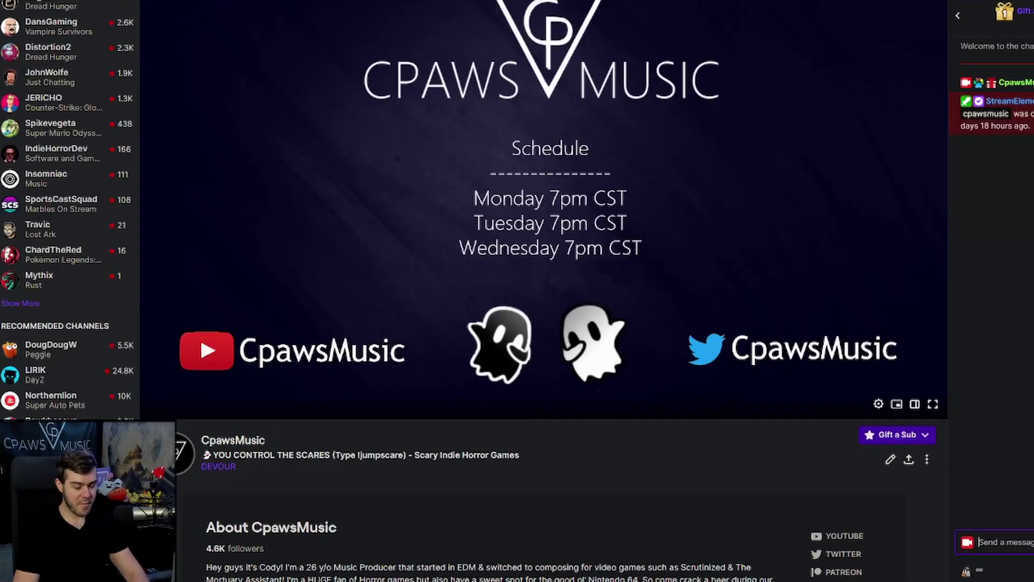
pyautogui.write('!created')
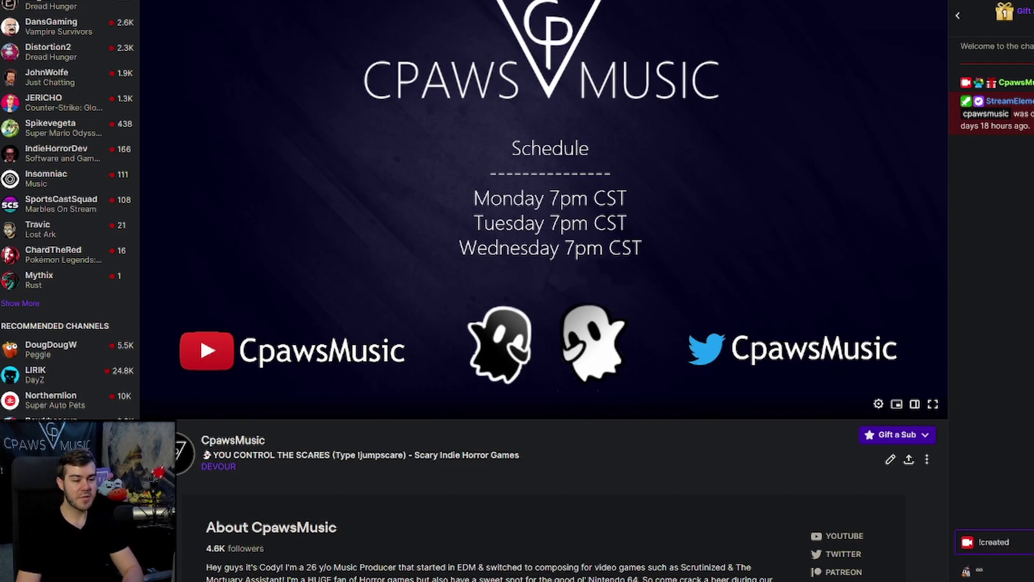
pyautogui.press('Return')
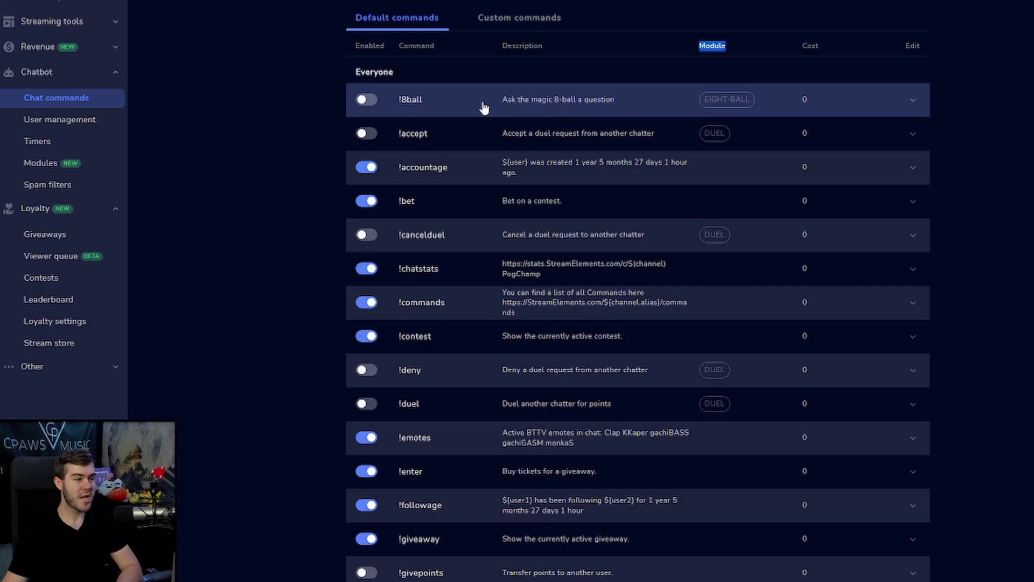
# Step: Inspect the default !8ball command and enable it together with the Eight-ball module
pyautogui.click(555, 109)
pyautogui.moveTo(503, 105); pyautogui.dragTo(610, 109)
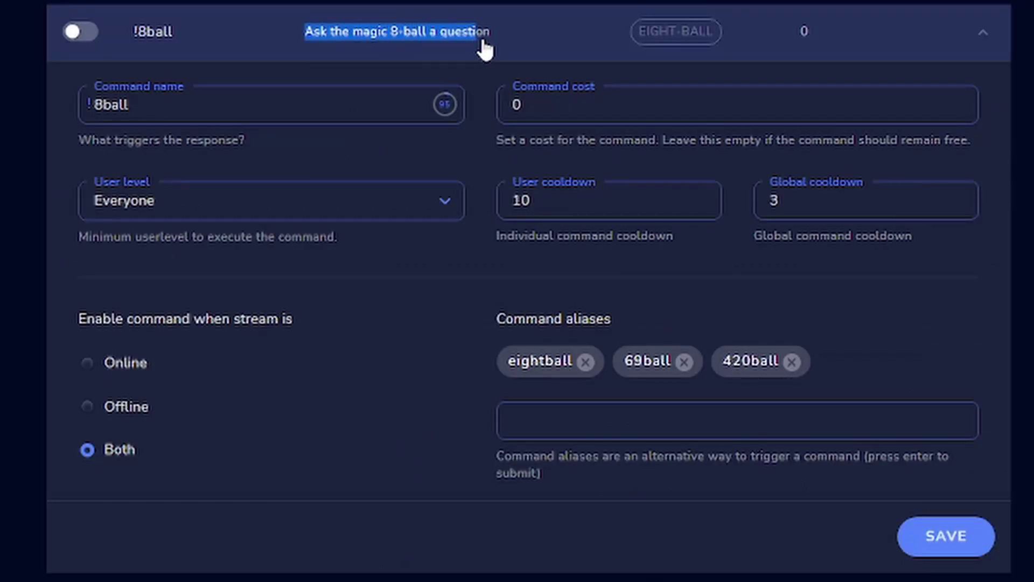
pyautogui.moveTo(485, 50); pyautogui.dragTo(493, 40)
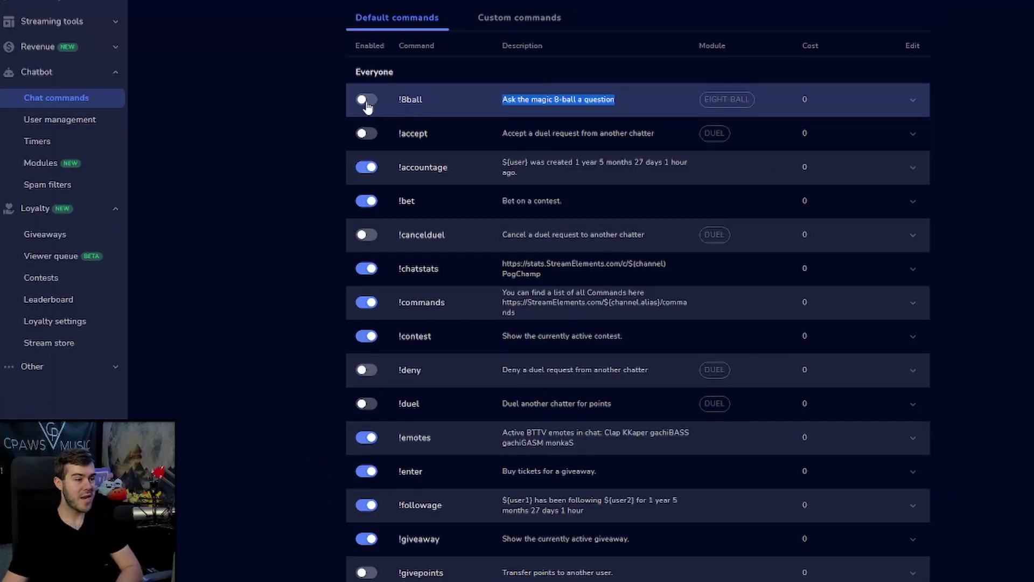
pyautogui.click(367, 106)
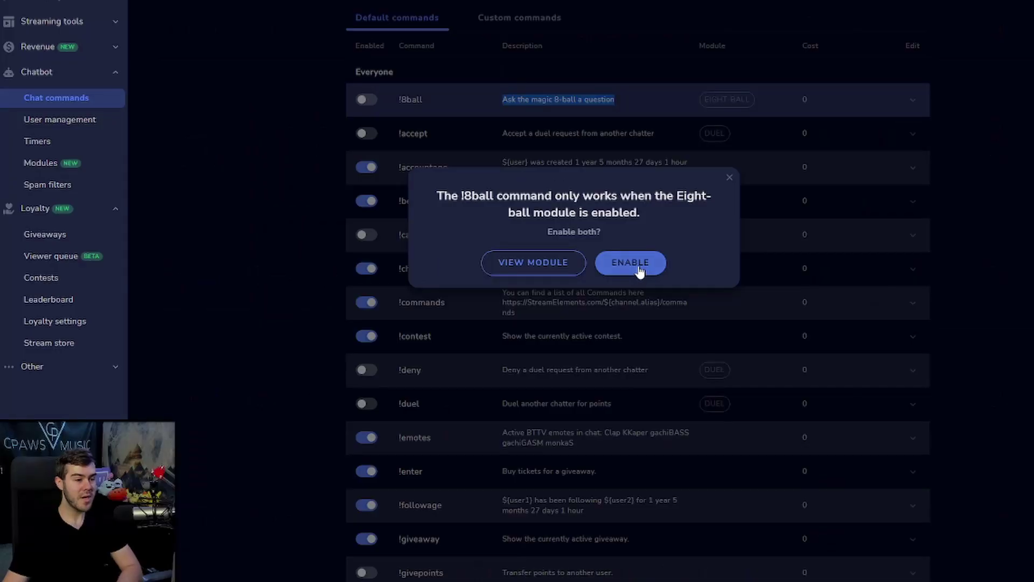
pyautogui.click(652, 265)
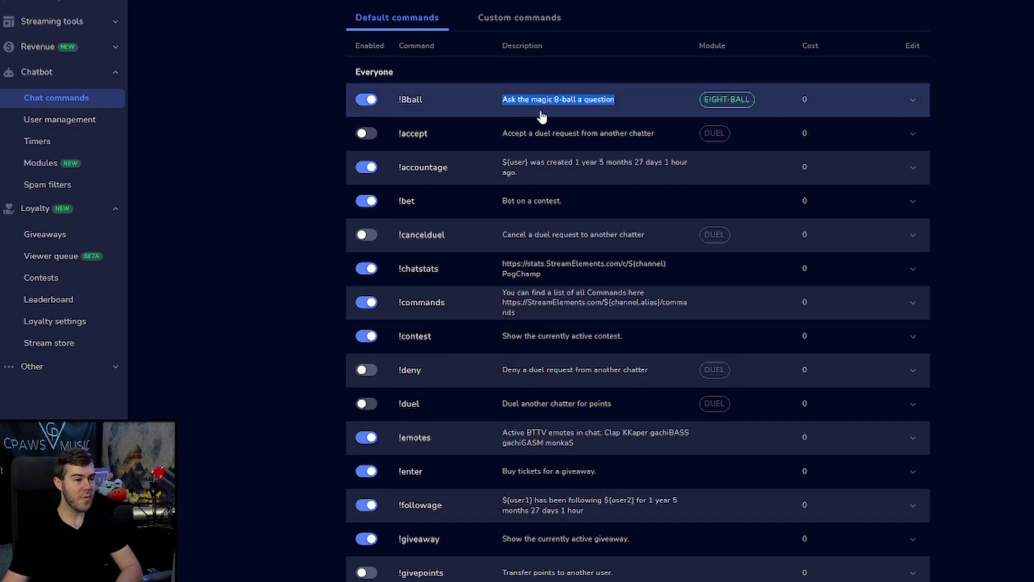
# Step: Open the Eight-ball module's settings and examine its cooldowns and list of responses
pyautogui.scroll(-2, 161, 213)
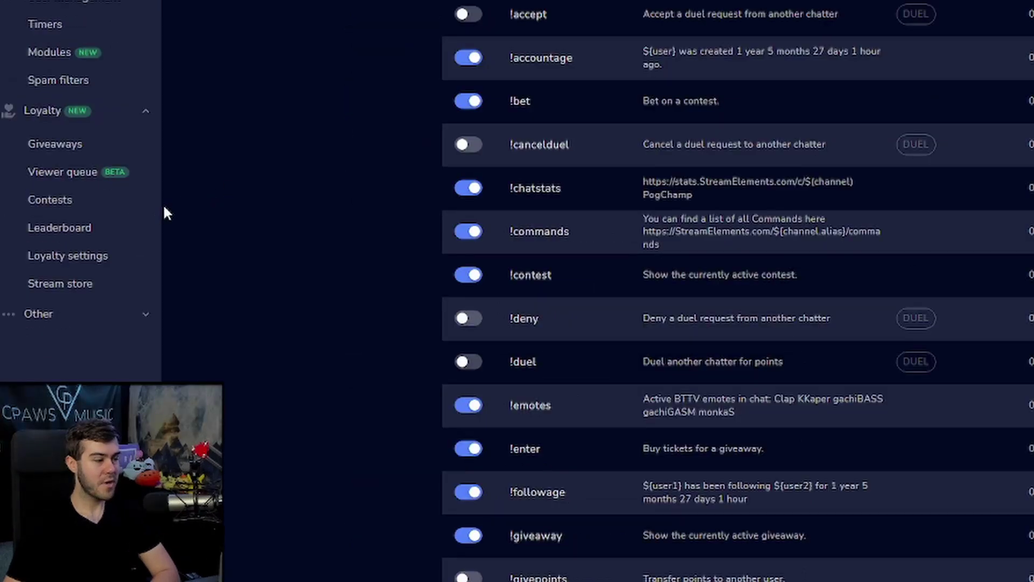
pyautogui.click(87, 57)
pyautogui.scroll(-2, 431, 167)
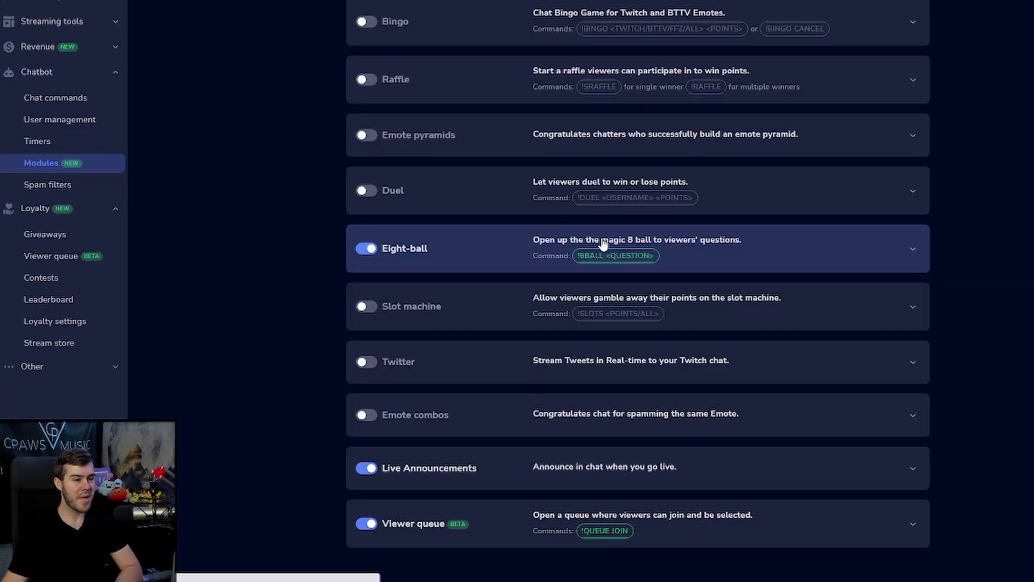
pyautogui.click(710, 247)
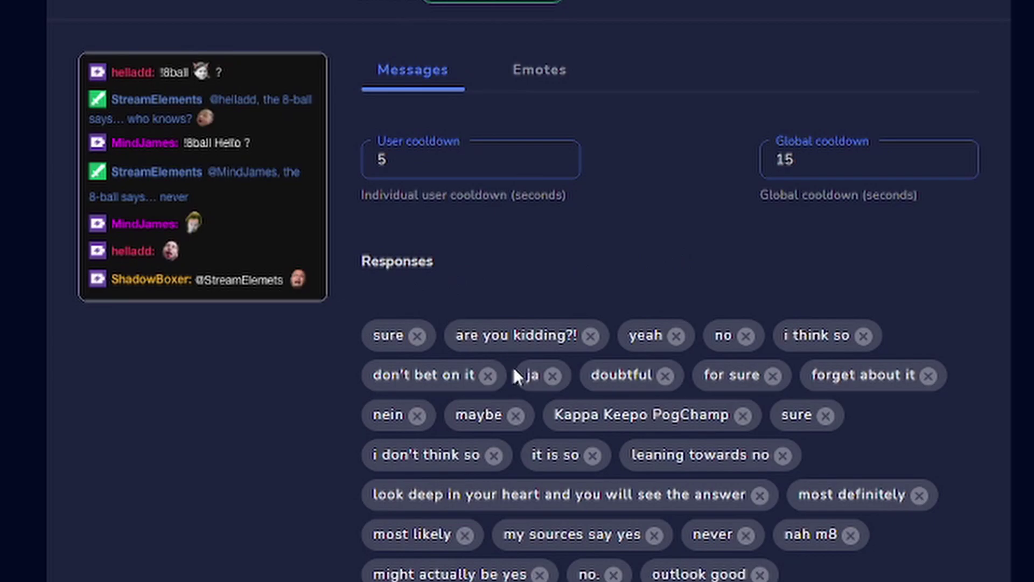
pyautogui.scroll(-2, 542, 377)
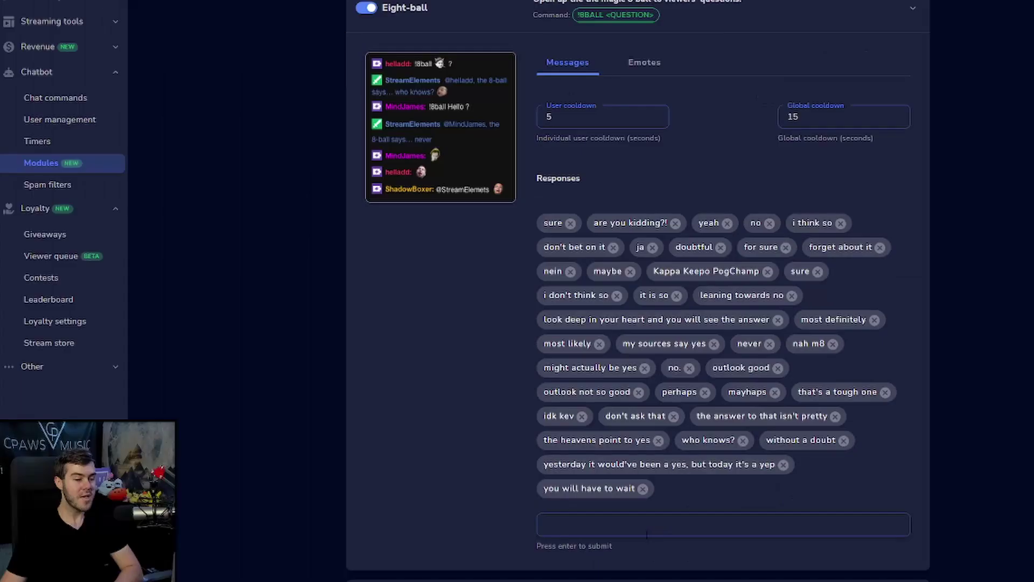
# Step: Return to the default chat commands, enable the !8ball command and save its settings
pyautogui.click(620, 526)
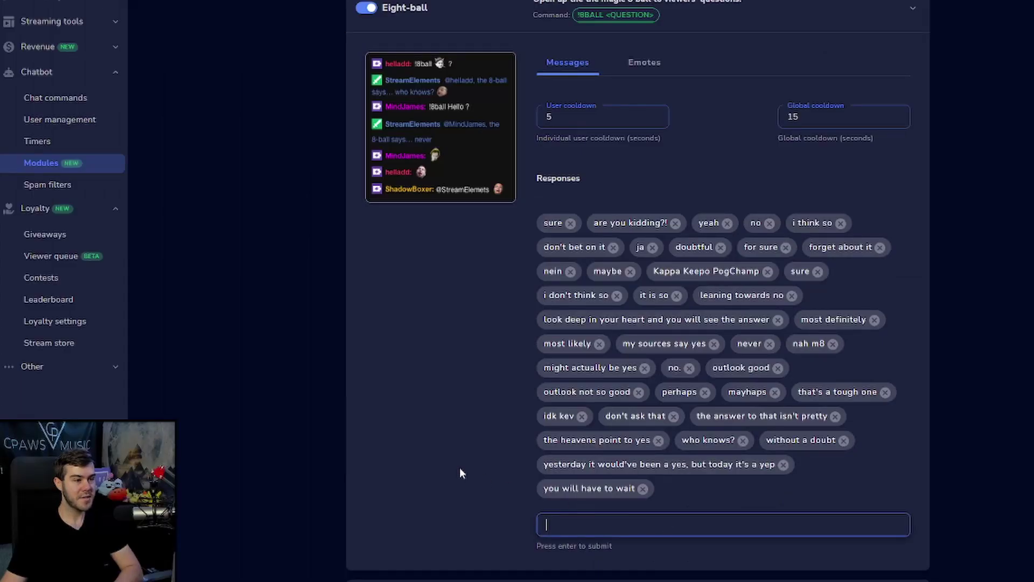
pyautogui.scroll(1, 460, 472)
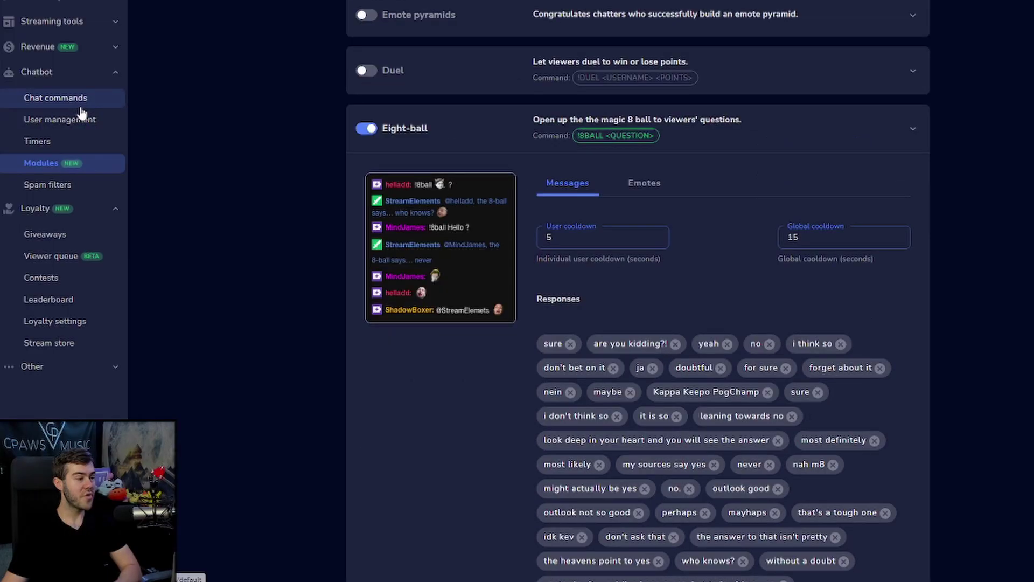
pyautogui.click(70, 99)
pyautogui.scroll(3, 326, 187)
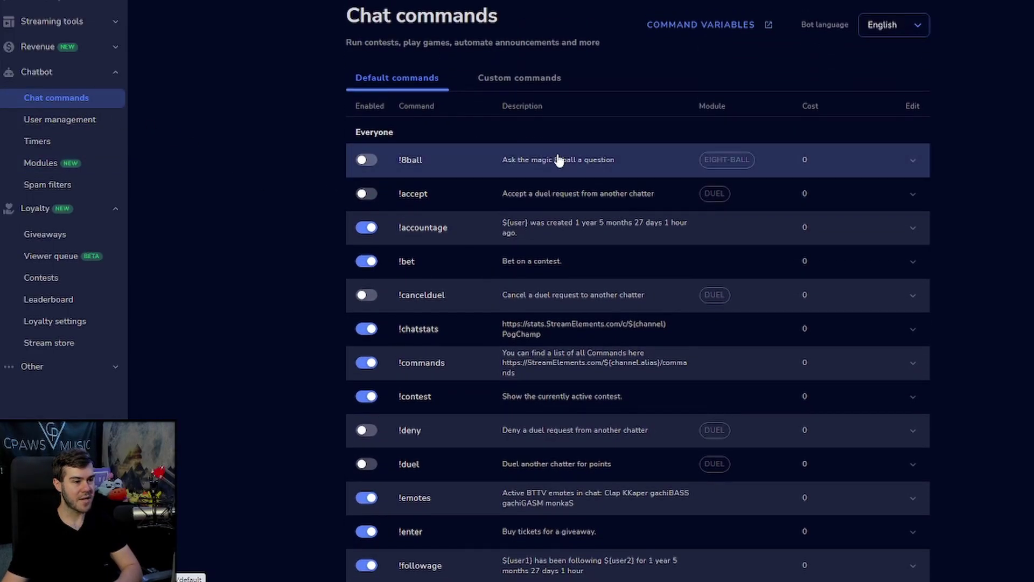
pyautogui.click(556, 162)
pyautogui.click(366, 160)
pyautogui.click(632, 264)
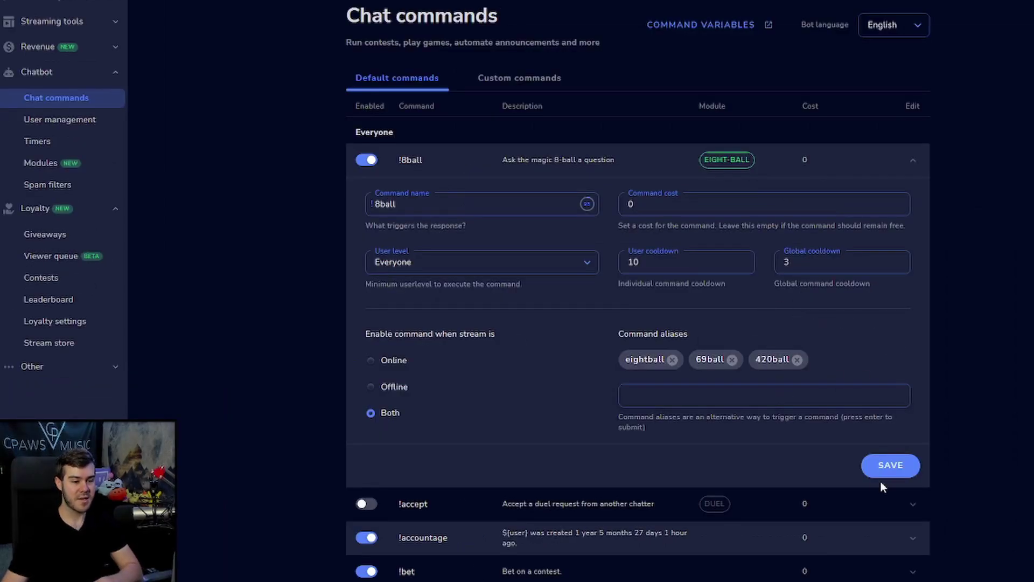
pyautogui.click(888, 465)
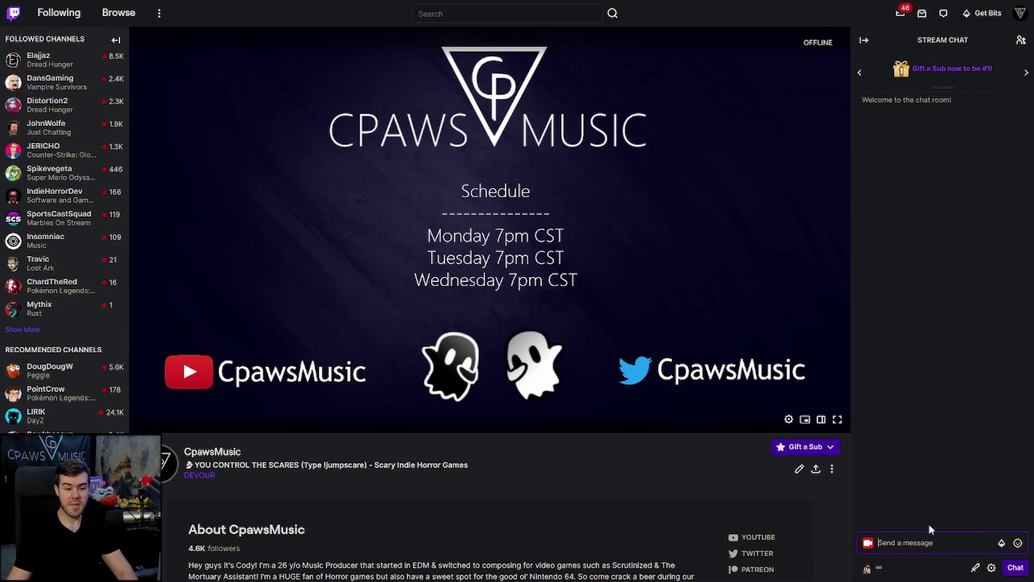
# Step: Switch to the Twitch channel's chat and send "!8ball Will you smash the like button?" to test the command
pyautogui.write('!8ball')
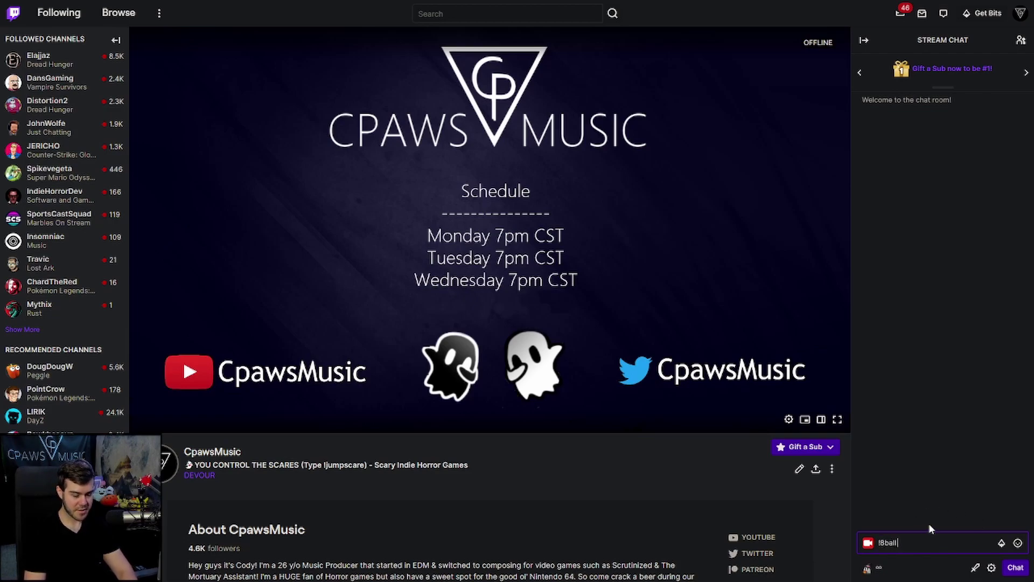
pyautogui.write(' Will you smash the like button?')
pyautogui.press('Return')
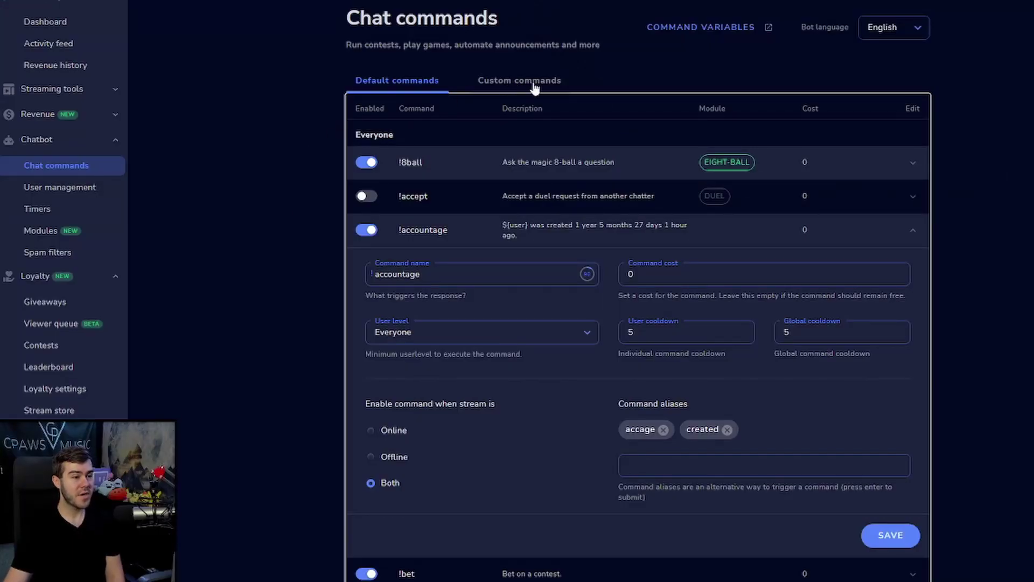
# Step: Return to StreamElements and add a new custom chat command named youtube
pyautogui.click(535, 85)
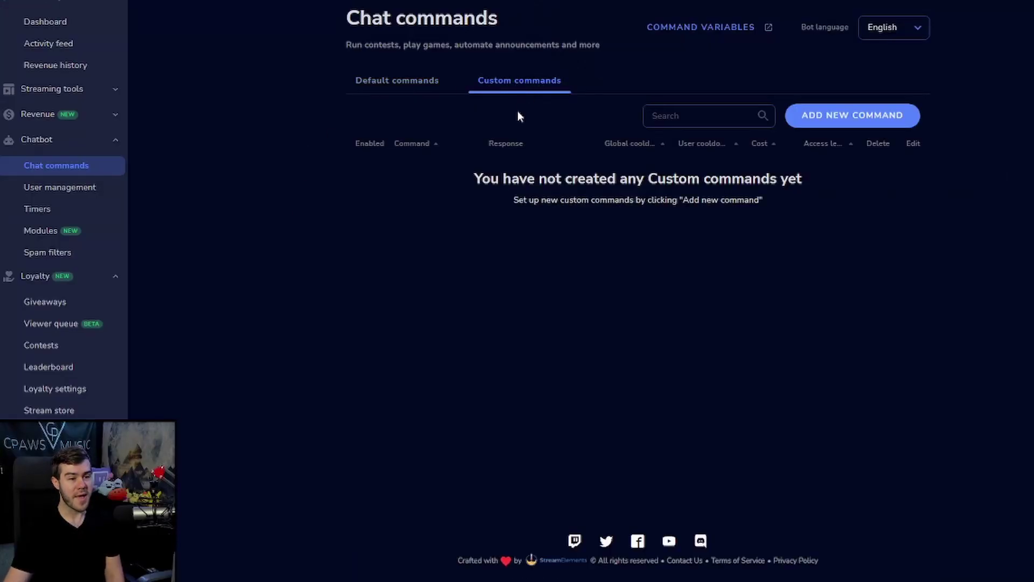
pyautogui.click(847, 119)
pyautogui.click(631, 263)
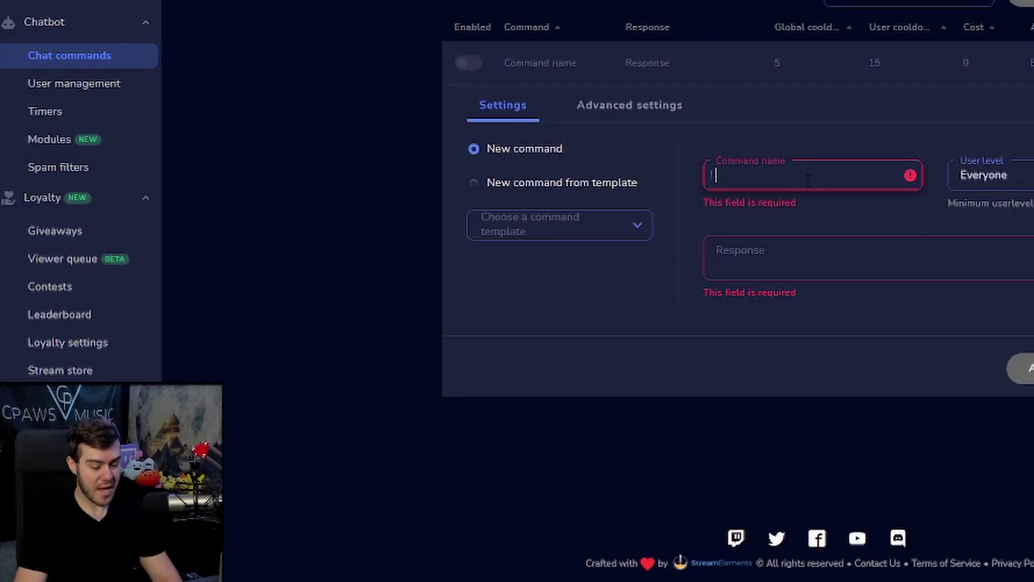
pyautogui.write('youtube')
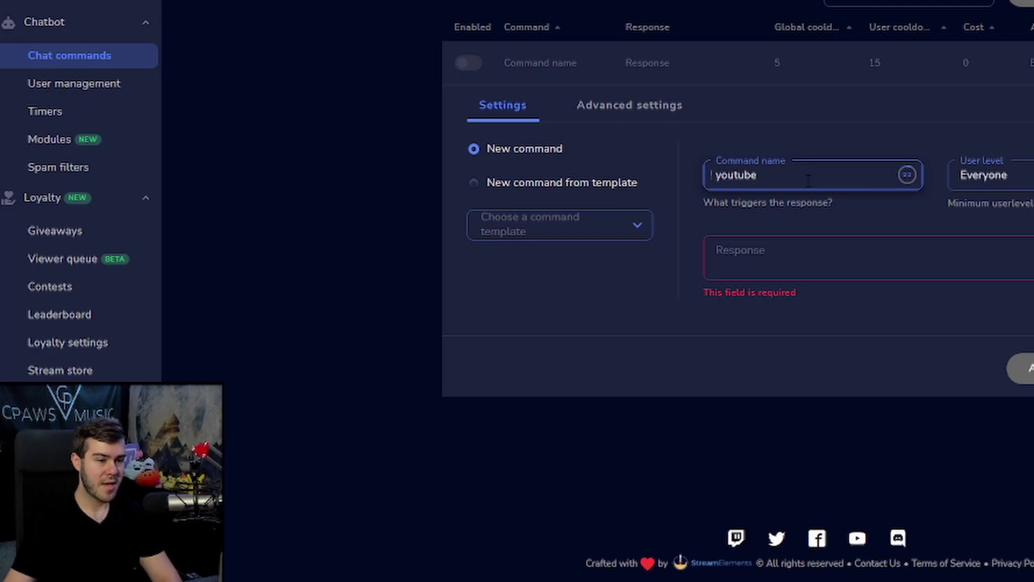
pyautogui.click(819, 262)
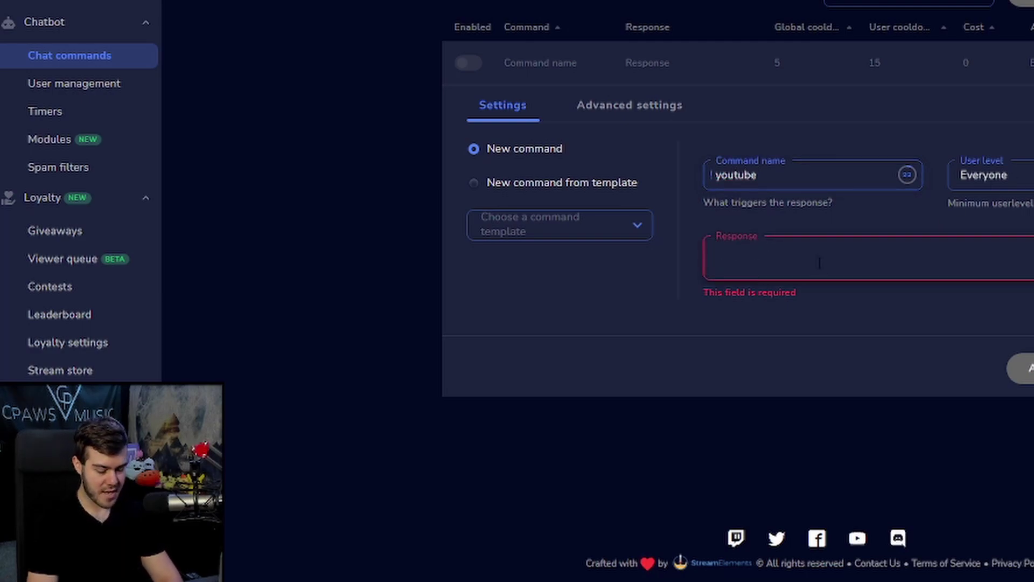
pyautogui.write('If you want help streaming, plea')
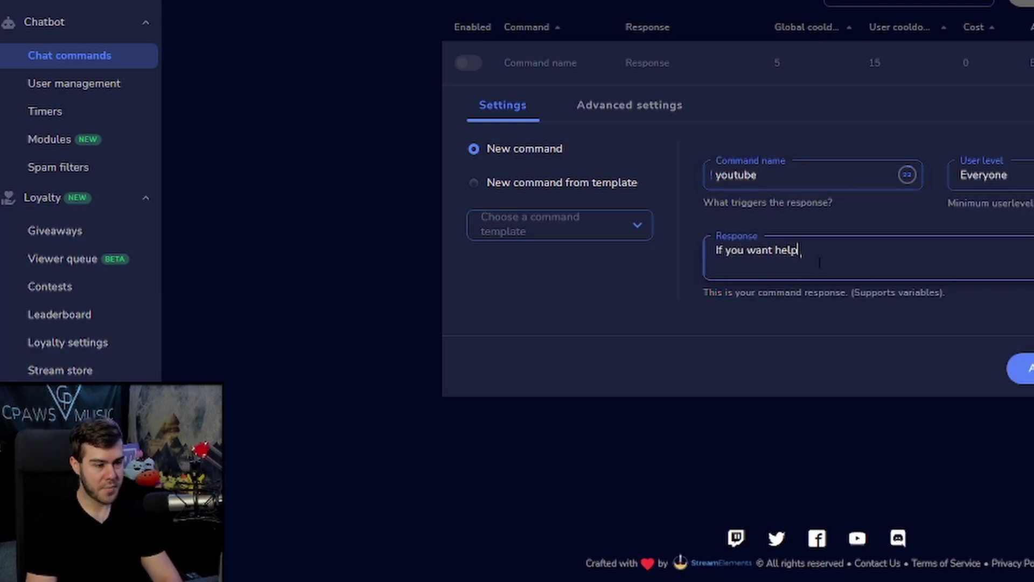
pyautogui.write('se check ')
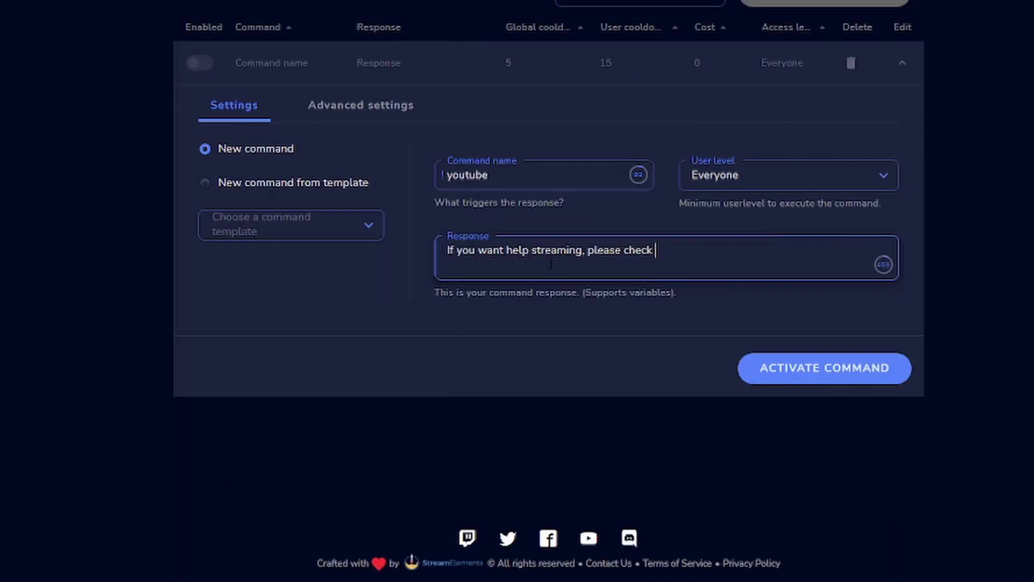
pyautogui.write('out my Youtube Channel')
pyautogui.write('https://youtube.com/cpawsmusic')
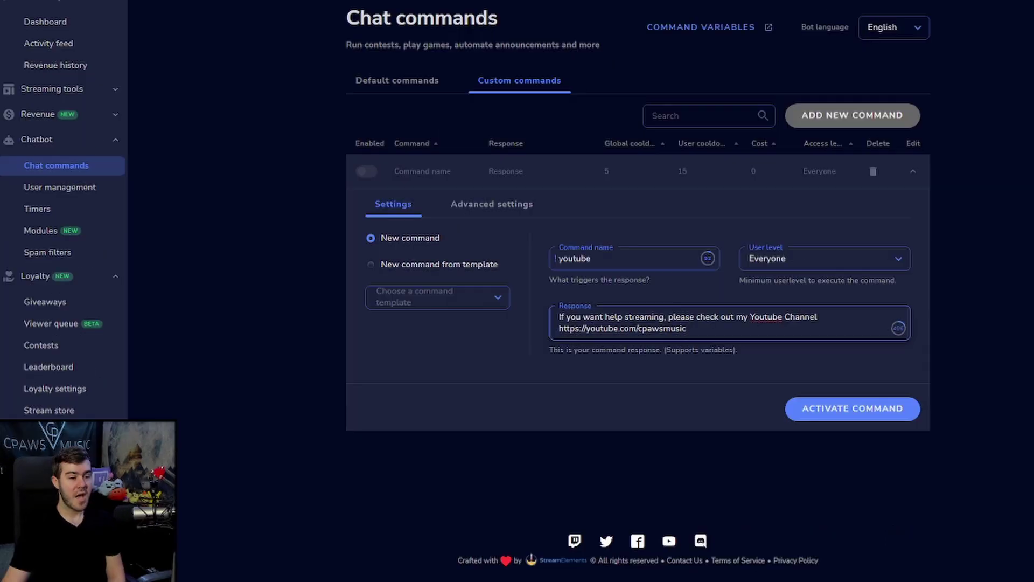
pyautogui.click(831, 412)
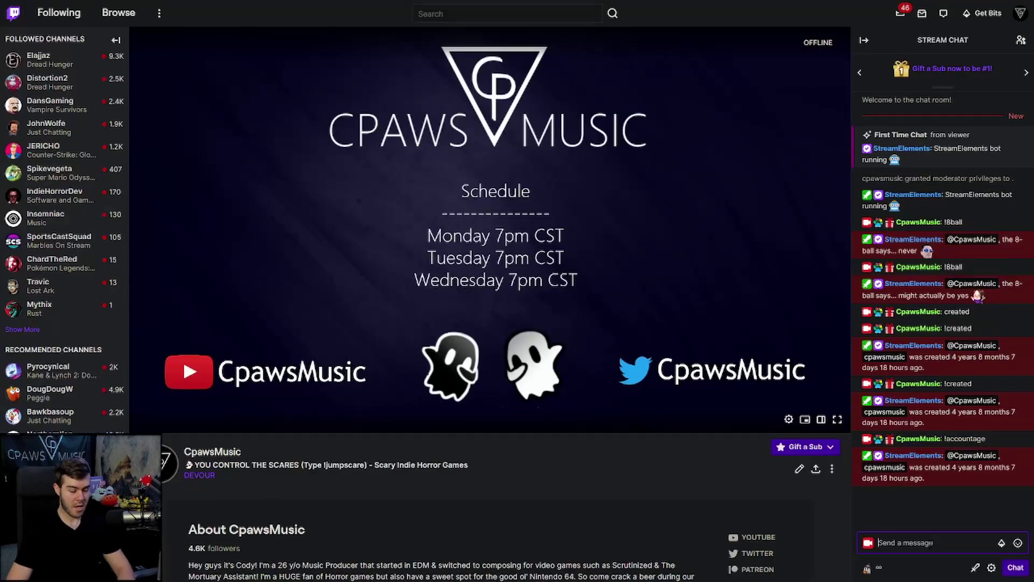
# Step: Switch to the Twitch channel's chat, send !youtube and examine the bot's reply
pyautogui.write('!youtu')
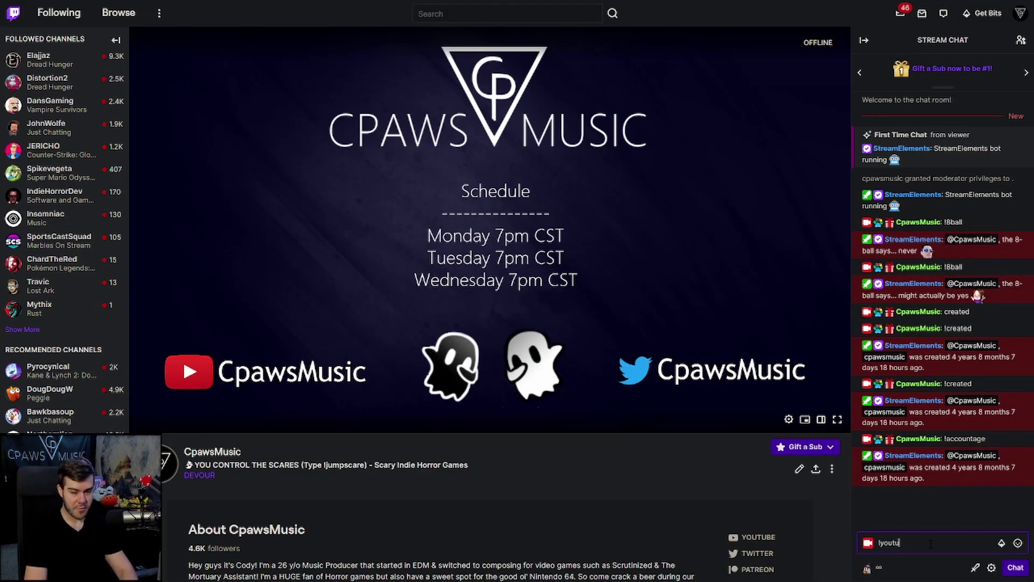
pyautogui.write('be')
pyautogui.press('Return')
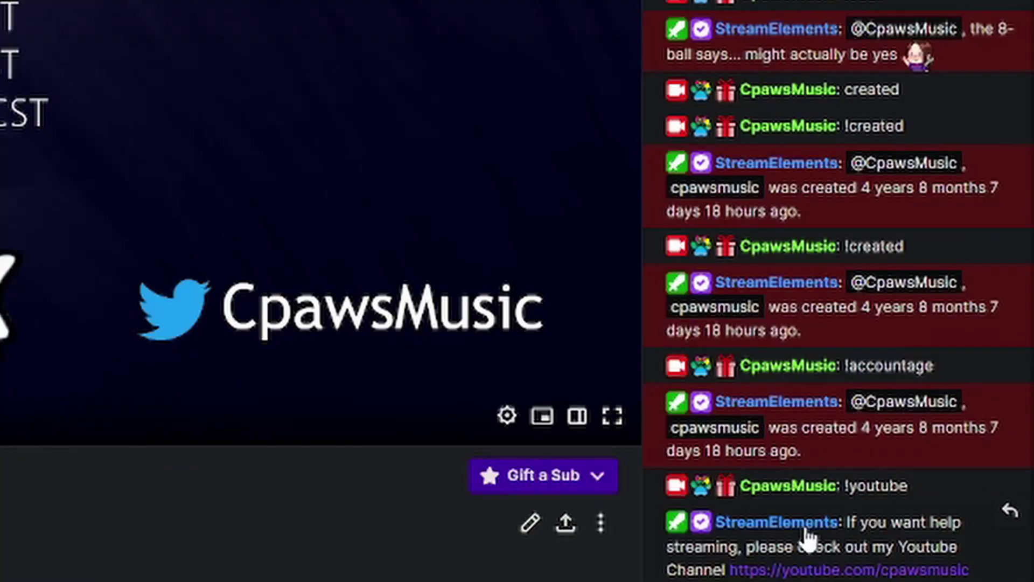
pyautogui.moveTo(844, 520); pyautogui.dragTo(981, 573)
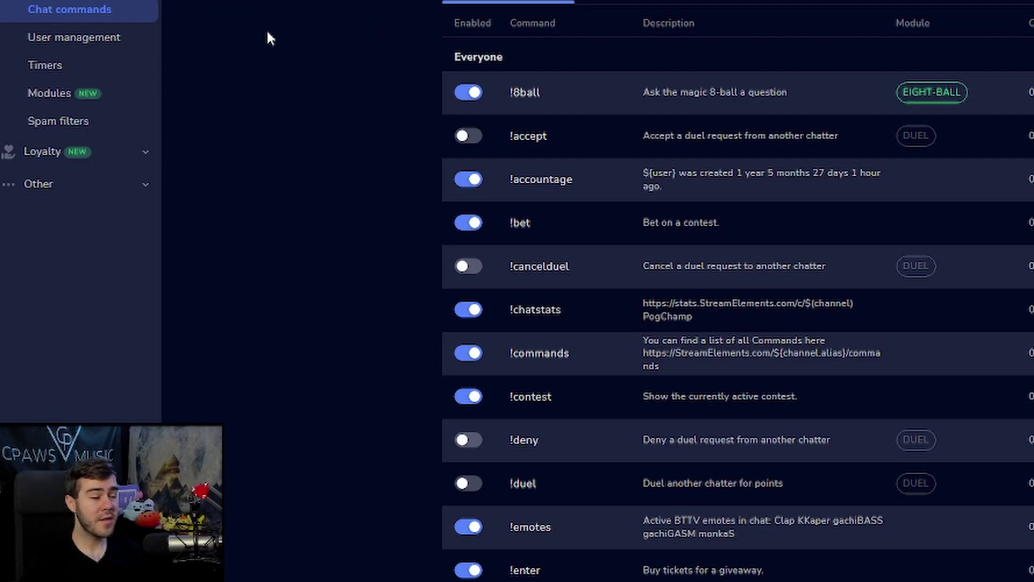
# Step: In StreamElements, review the chatbot's user management page and open the form for adding a user with a permission level
pyautogui.click(106, 47)
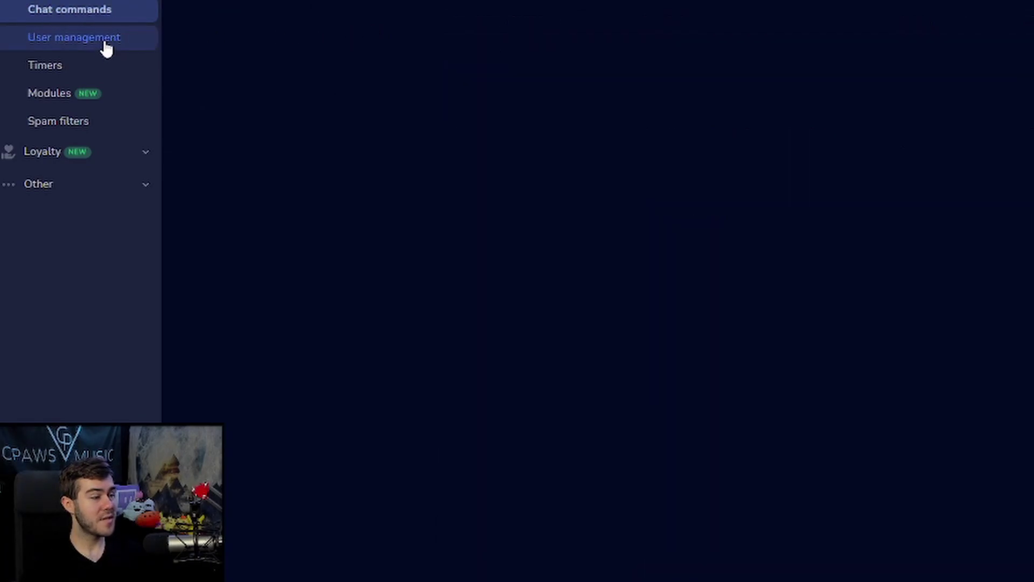
pyautogui.scroll(3, 461, 183)
pyautogui.moveTo(436, 102); pyautogui.dragTo(660, 100)
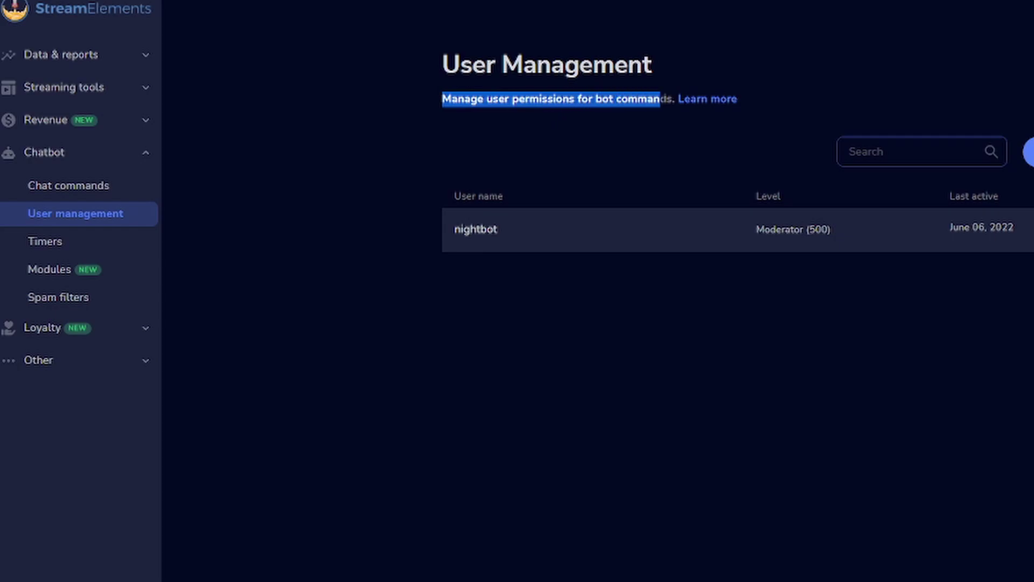
pyautogui.click(1030, 152)
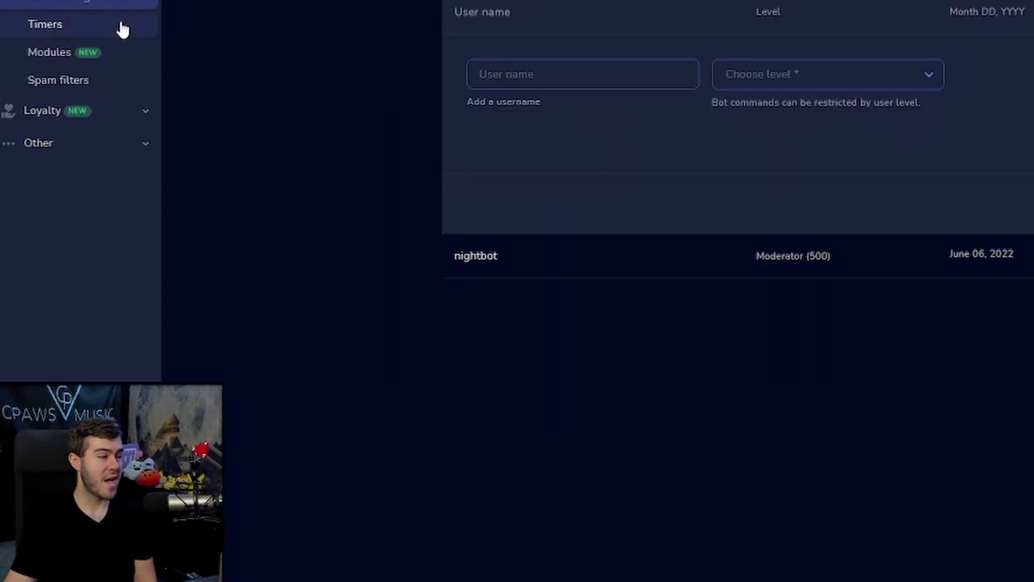
pyautogui.click(96, 32)
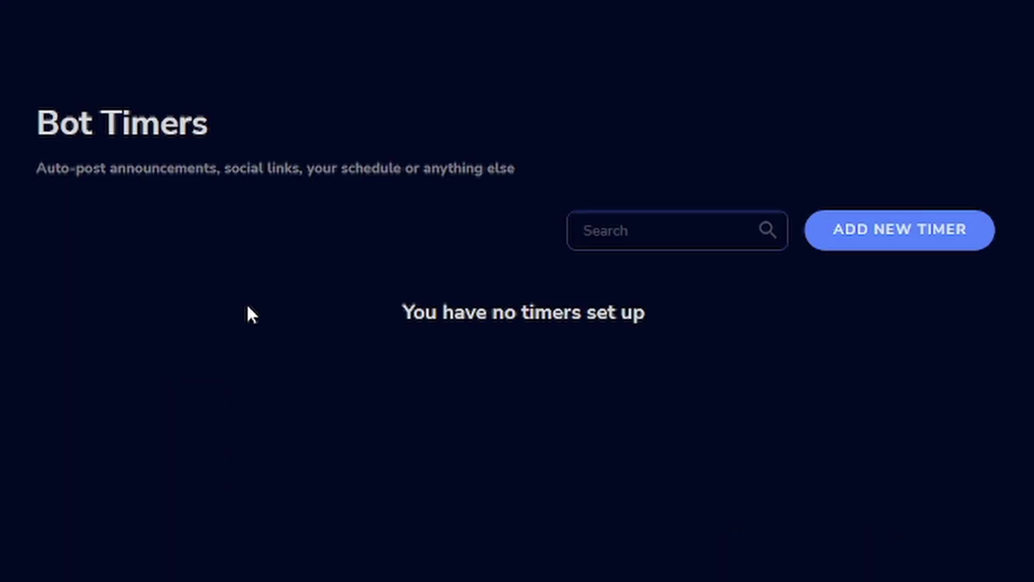
pyautogui.click(878, 230)
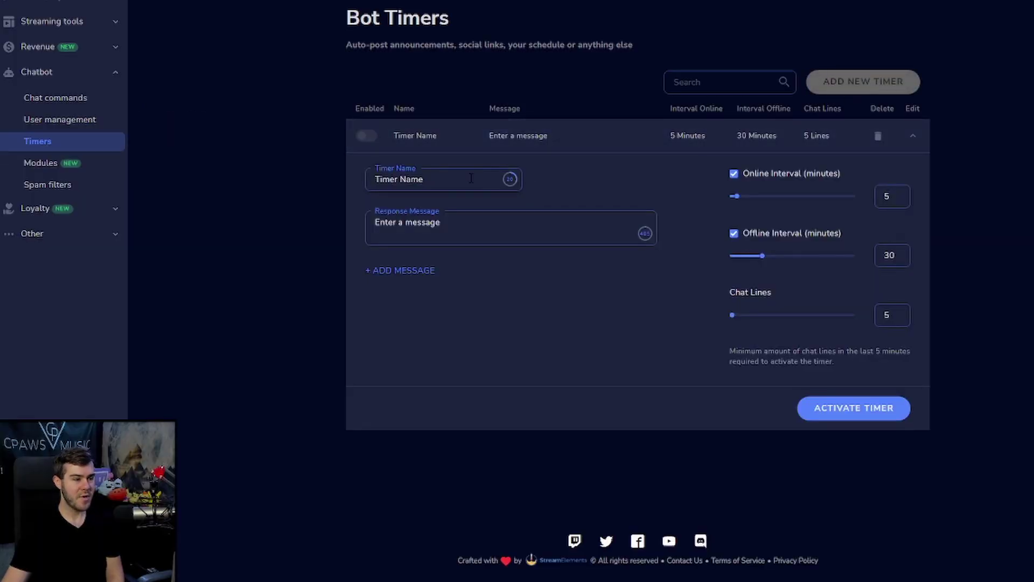
pyautogui.hotkey('ctrl', 'a')
pyautogui.write('Youtube')
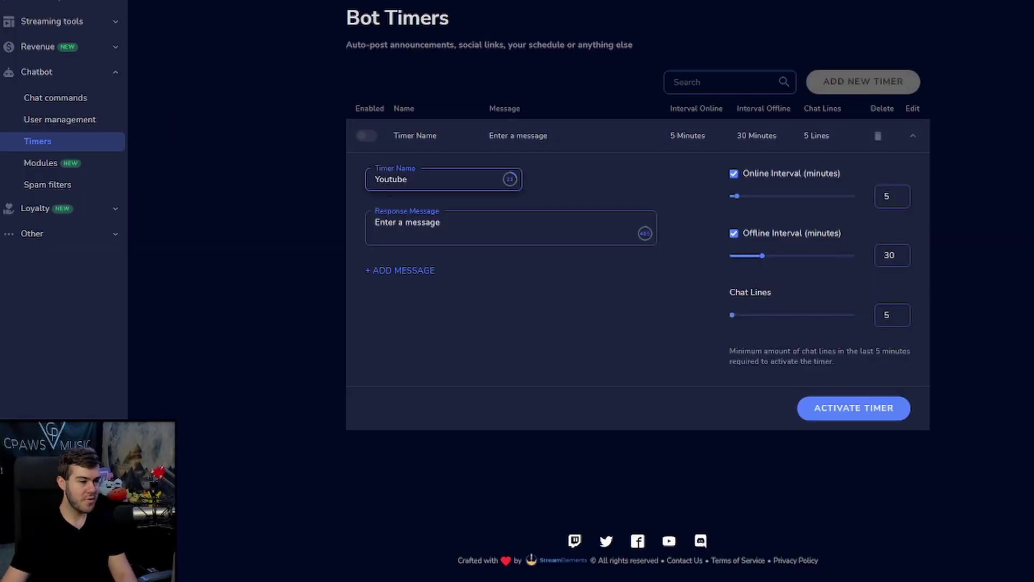
pyautogui.press('Tab')
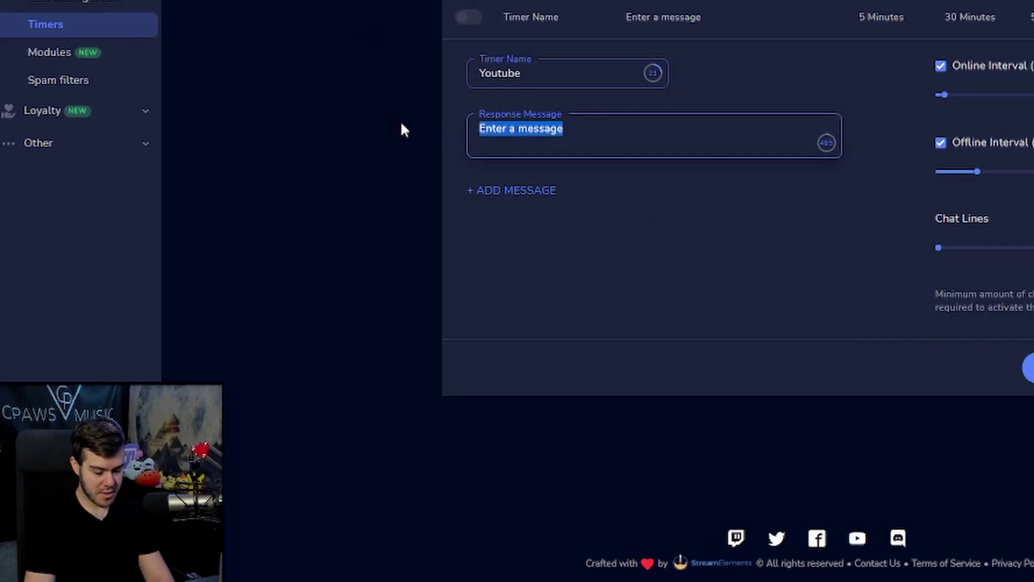
pyautogui.write('Please check out the Youtube ')
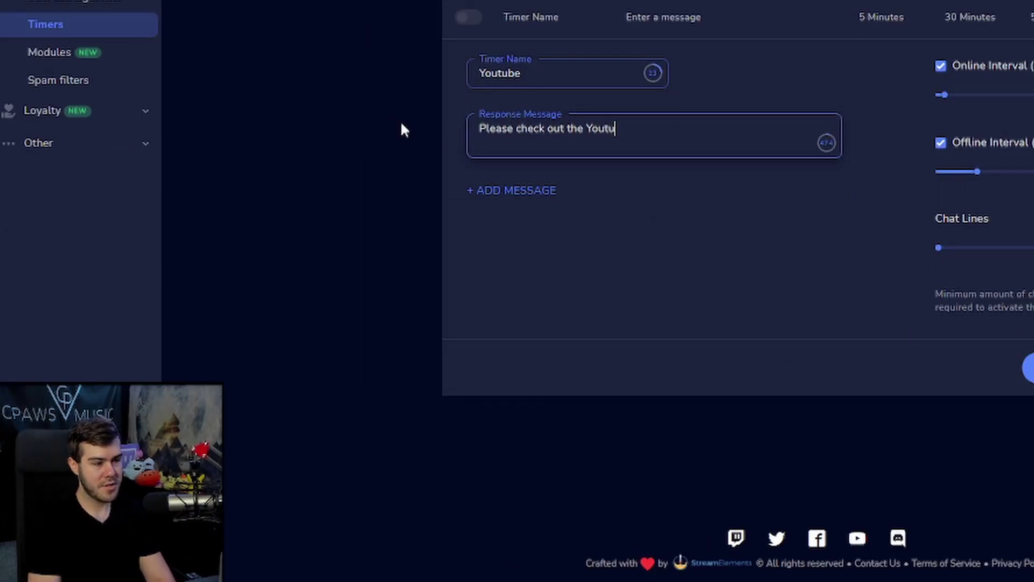
pyautogui.write('Channel: https://Youtube.com/cpawsmusic')
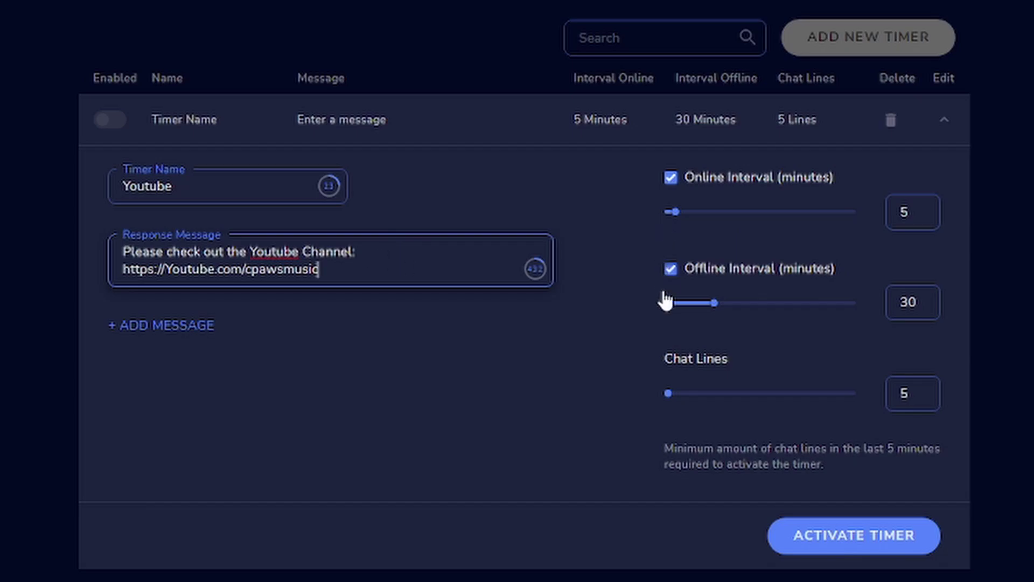
# Step: Set the Youtube timer's online interval to 15 minutes and its chat lines to 40, and activate the timer
pyautogui.doubleClick(924, 397)
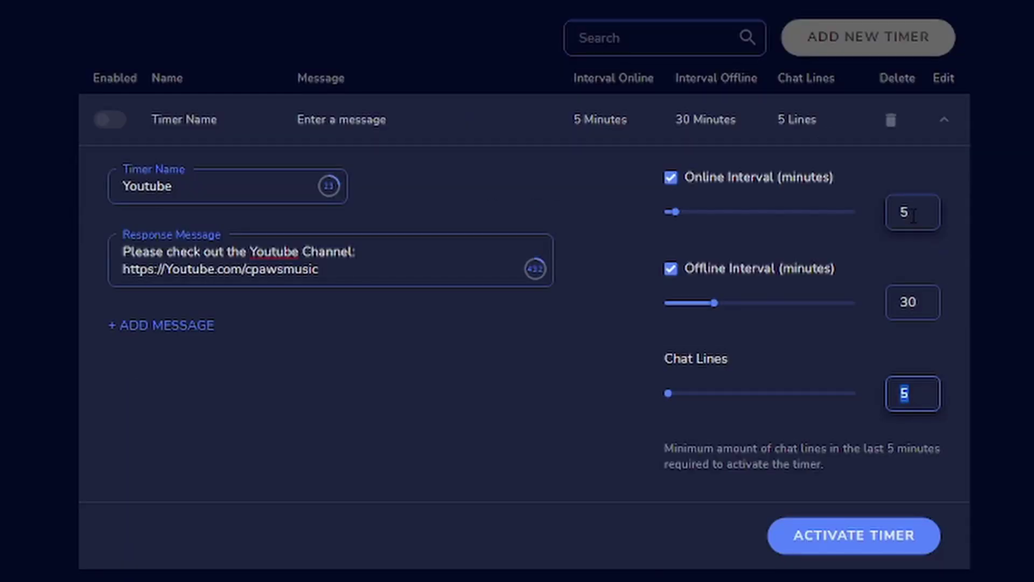
pyautogui.moveTo(913, 215); pyautogui.dragTo(888, 212)
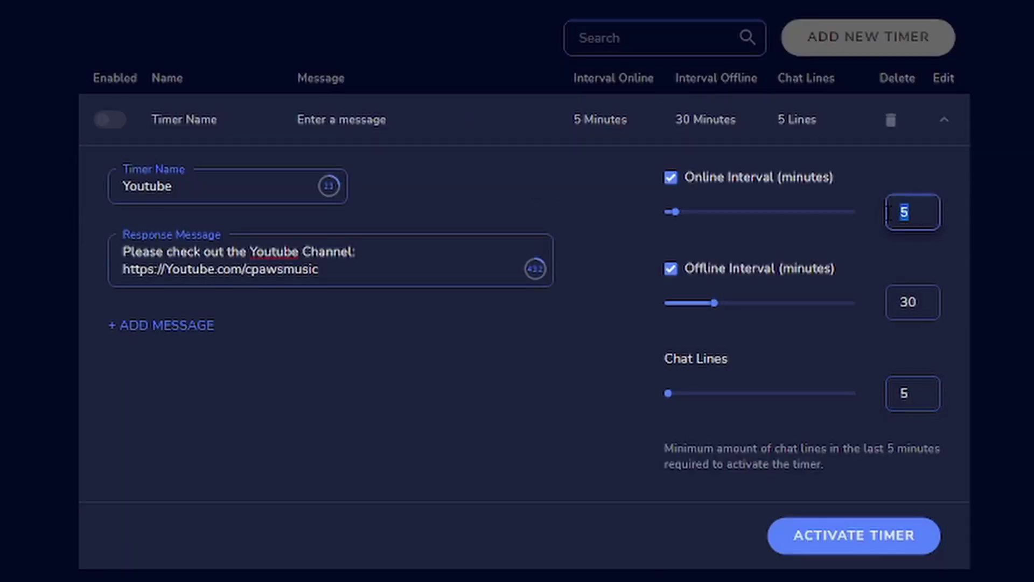
pyautogui.write('15')
pyautogui.moveTo(912, 393); pyautogui.dragTo(881, 400)
pyautogui.write('30')
pyautogui.doubleClick(909, 394)
pyautogui.write('40')
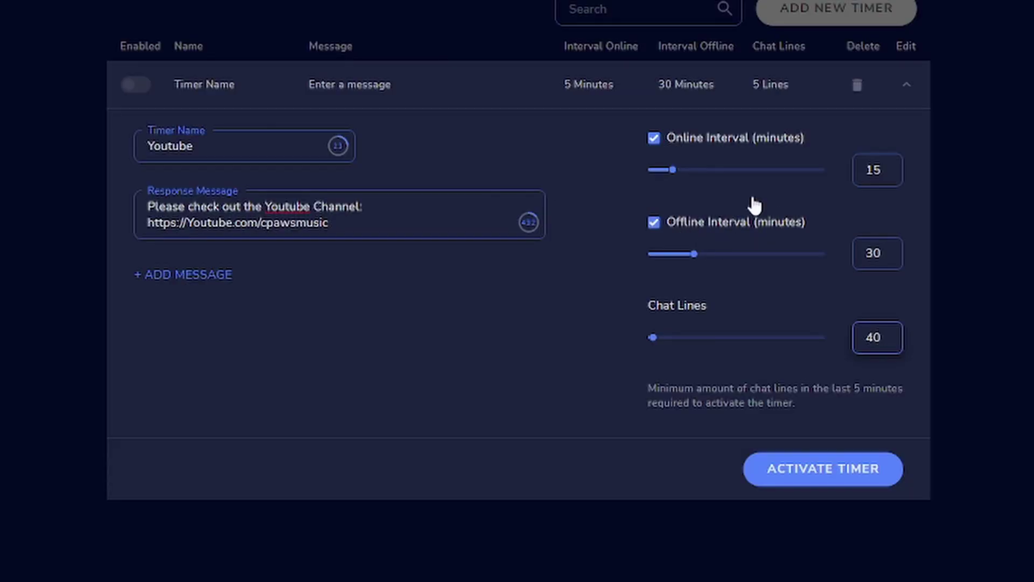
pyautogui.click(655, 223)
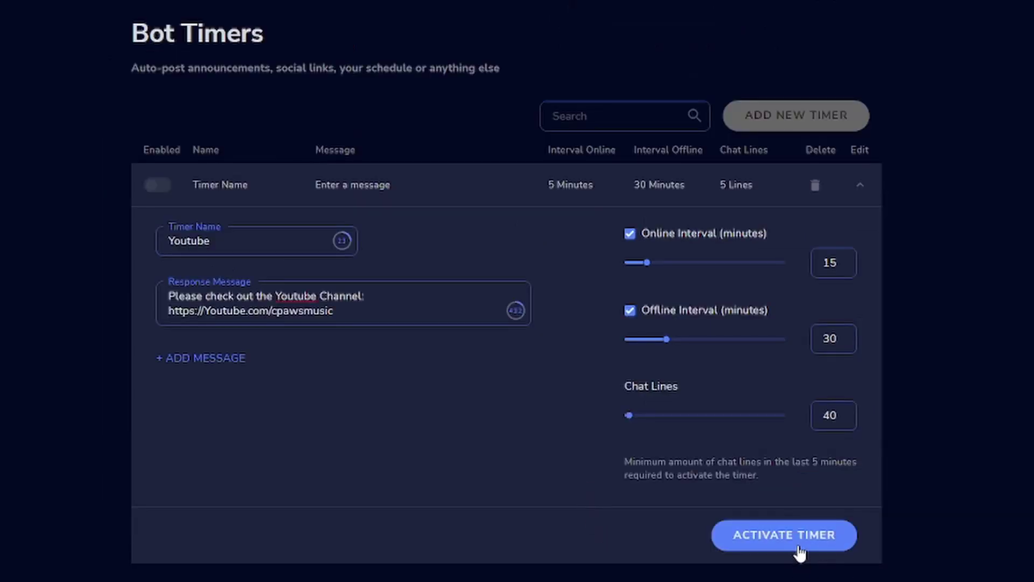
pyautogui.click(799, 550)
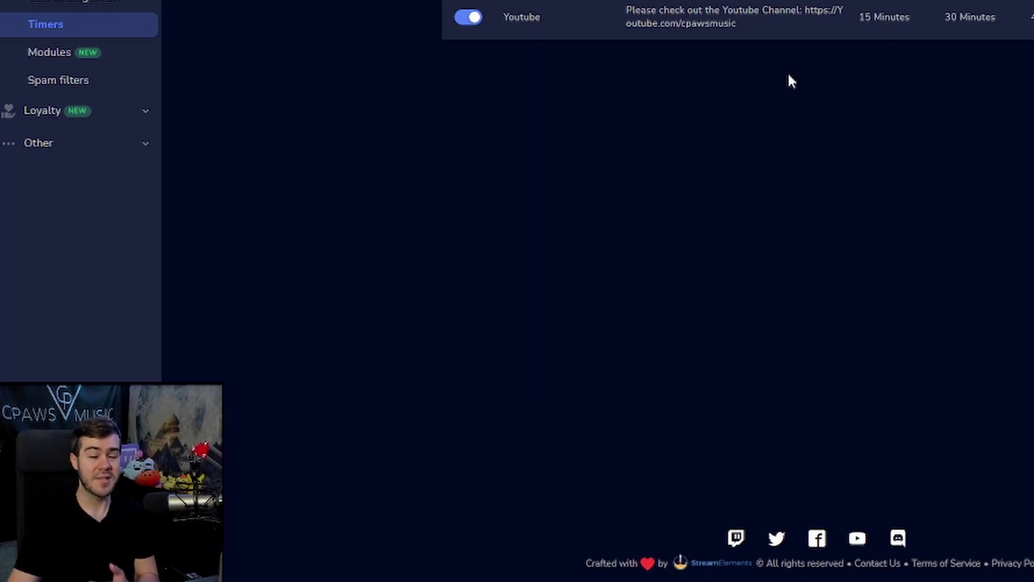
# Step: Open the chatbot's modules page and look through the list of available modules
pyautogui.click(111, 52)
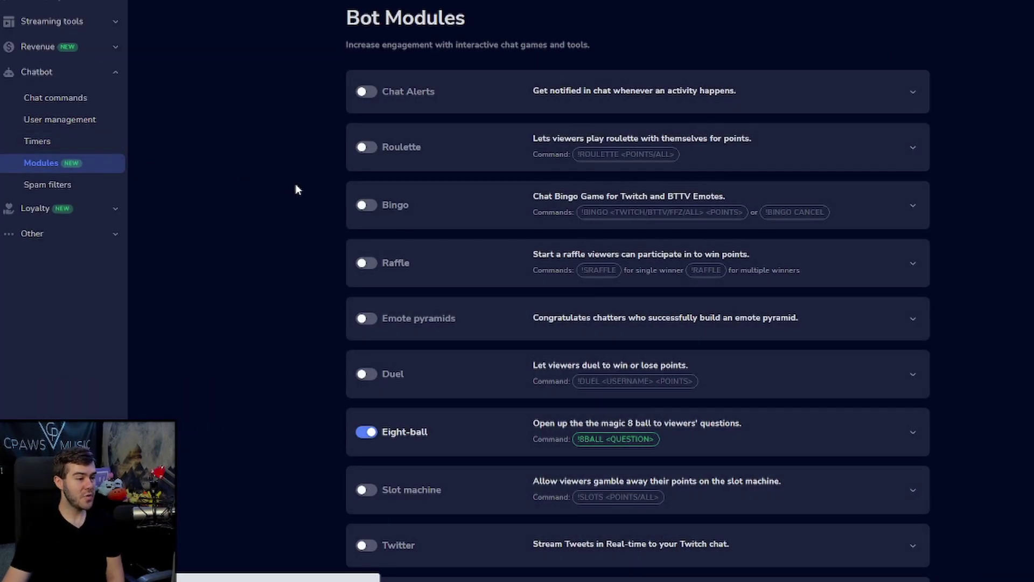
pyautogui.scroll(-5, 302, 200)
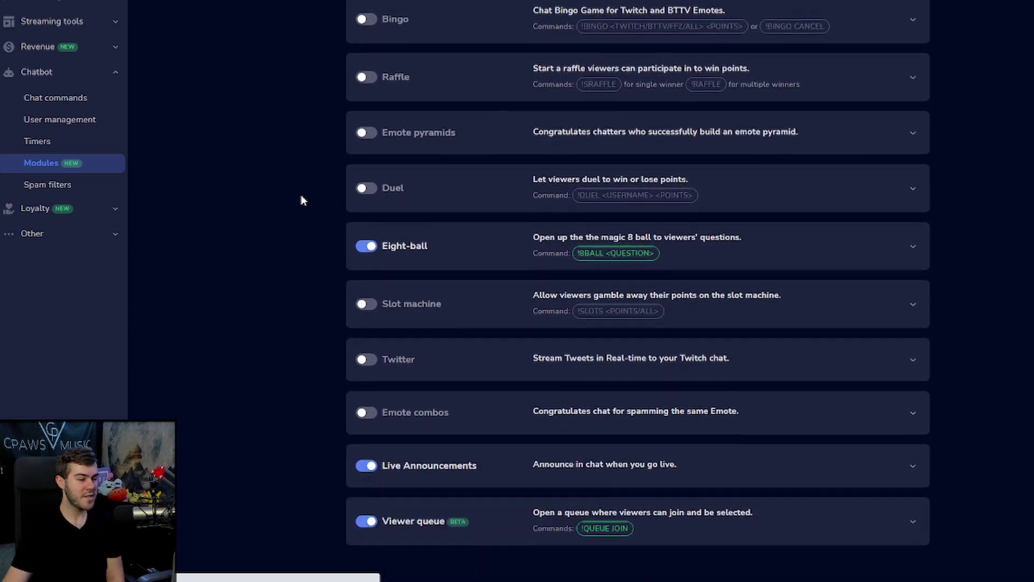
pyautogui.scroll(5, 306, 279)
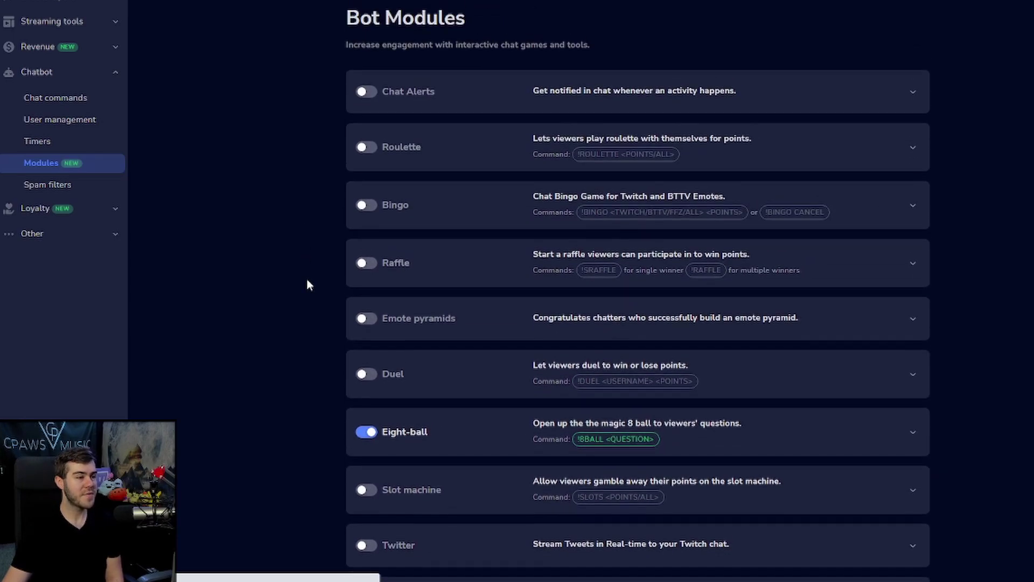
# Step: Turn on the Chat Alerts module and look over its follower, tip, host and subscriber messages and the remaining modules
pyautogui.click(384, 87)
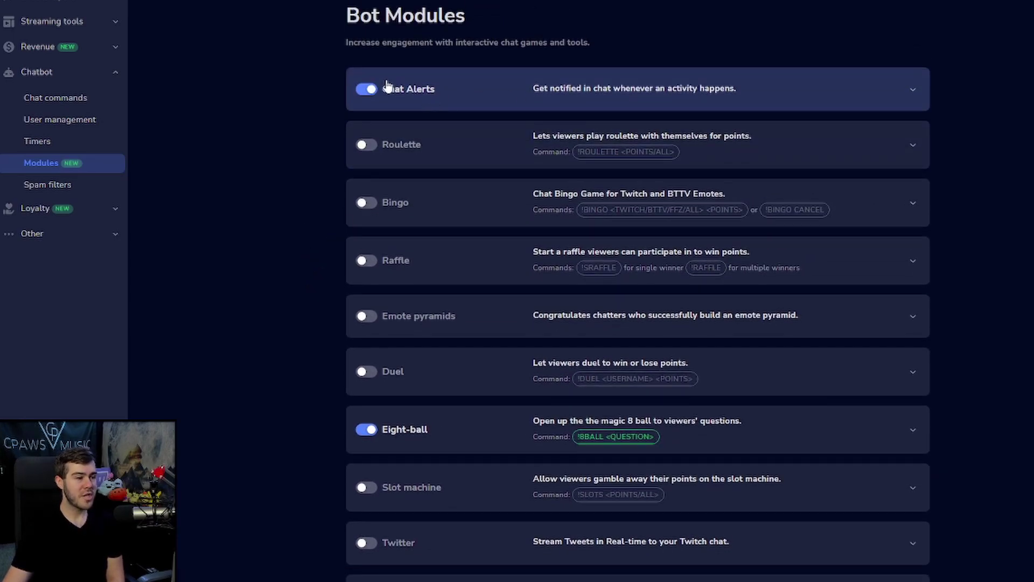
pyautogui.click(612, 96)
pyautogui.scroll(-2, 651, 96)
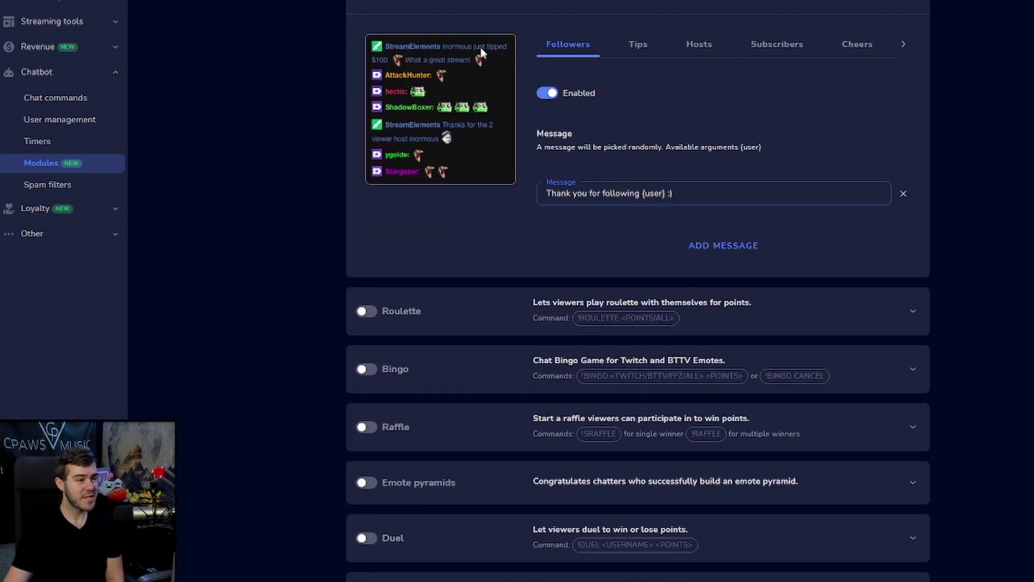
pyautogui.scroll(1, 462, 51)
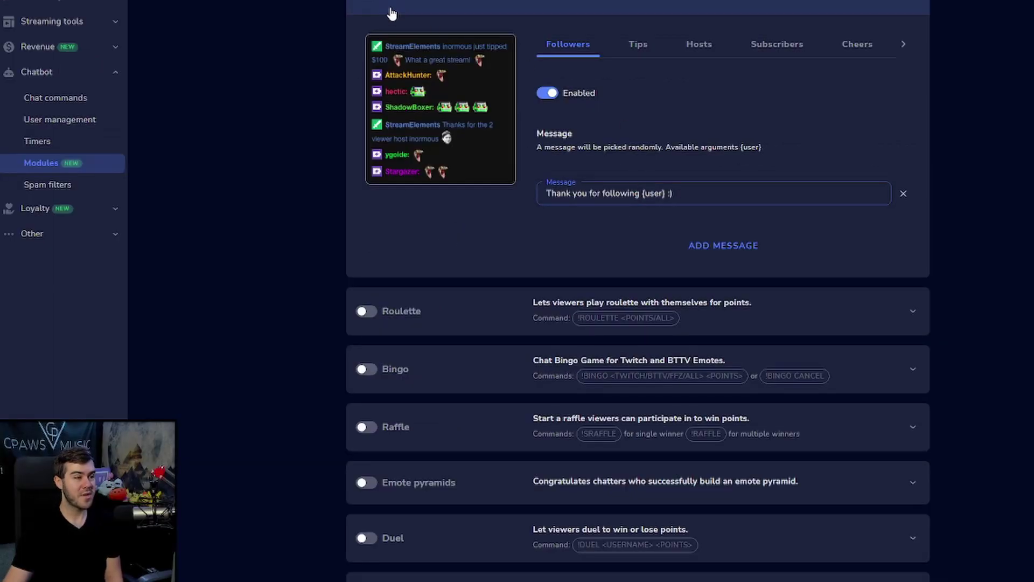
pyautogui.click(627, 50)
pyautogui.click(697, 54)
pyautogui.click(783, 52)
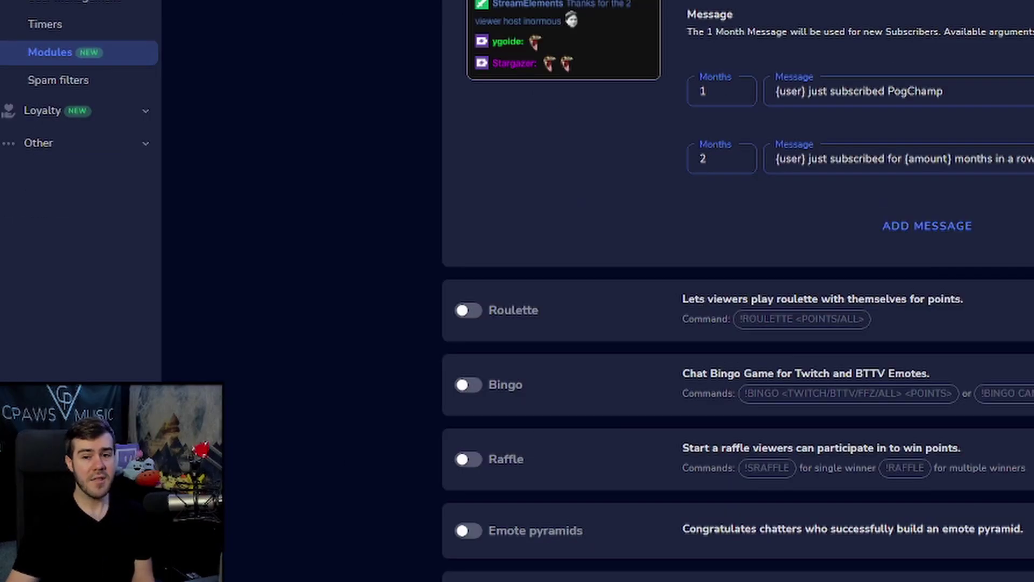
pyautogui.scroll(-6, 484, 249)
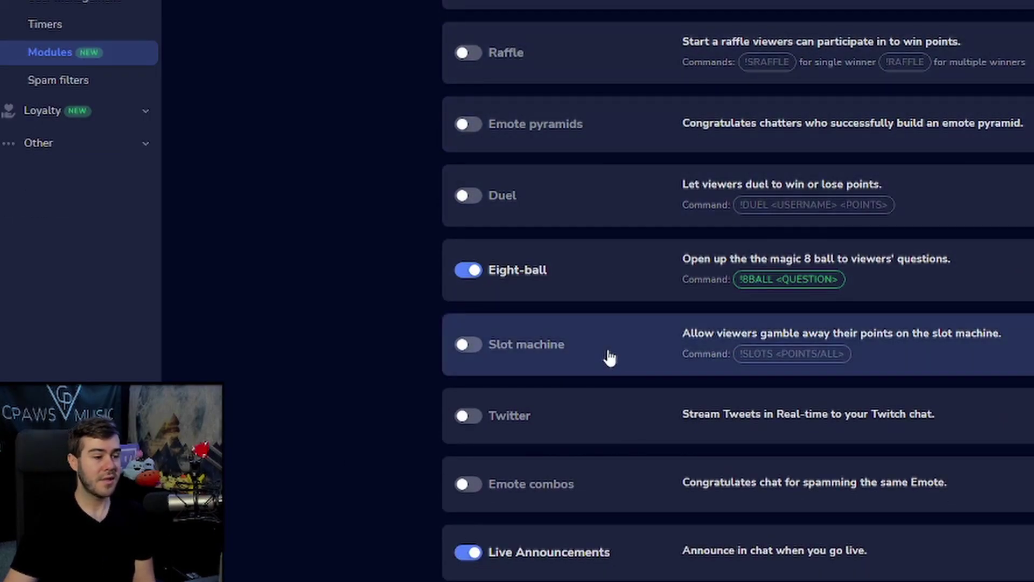
pyautogui.scroll(-4, 608, 358)
pyautogui.scroll(3, 608, 353)
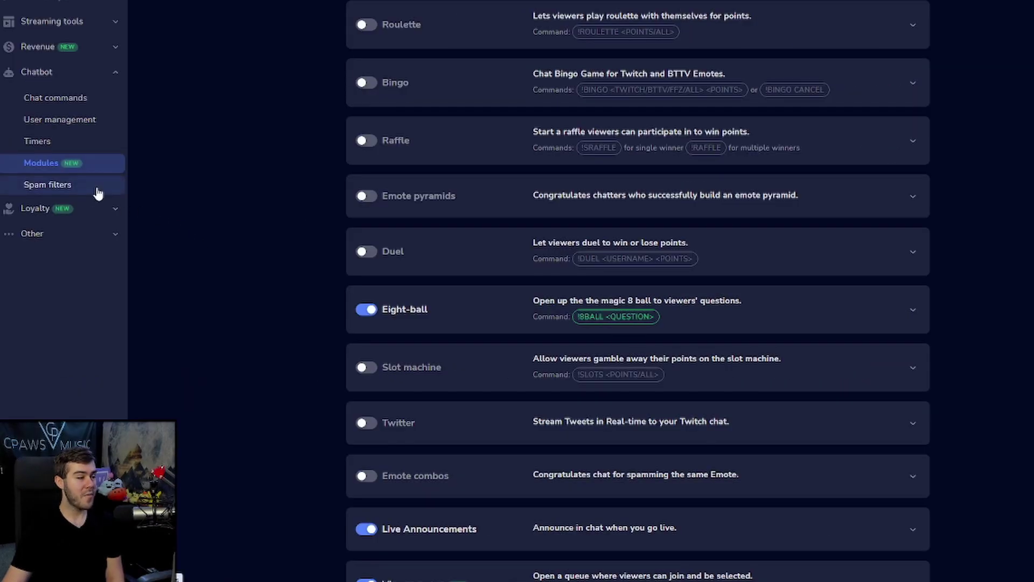
# Step: Open the chatbot's spam filters, turn on Caps protection, and review the Caps protection and Link Protection settings
pyautogui.click(119, 87)
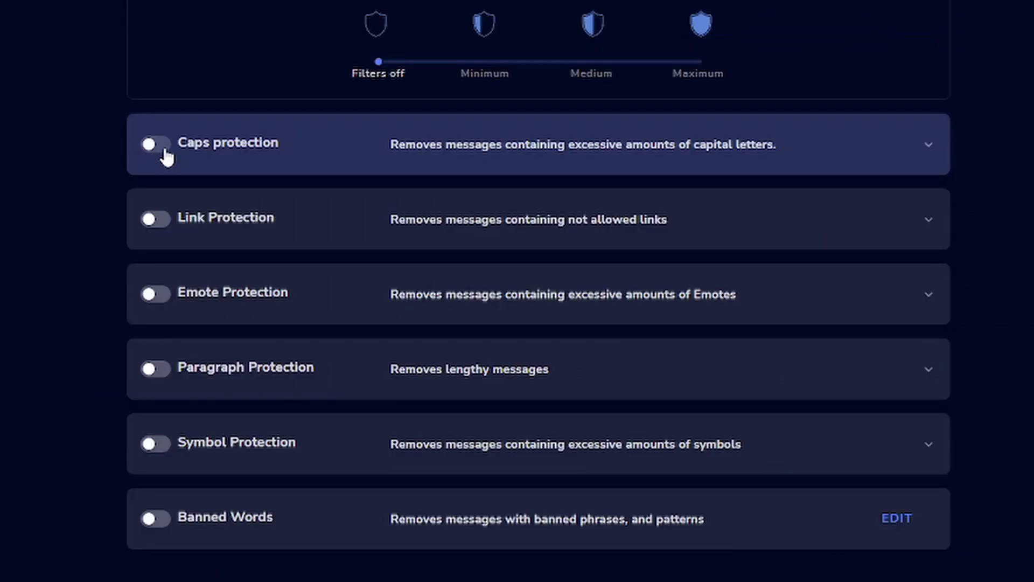
pyautogui.click(156, 152)
pyautogui.click(427, 153)
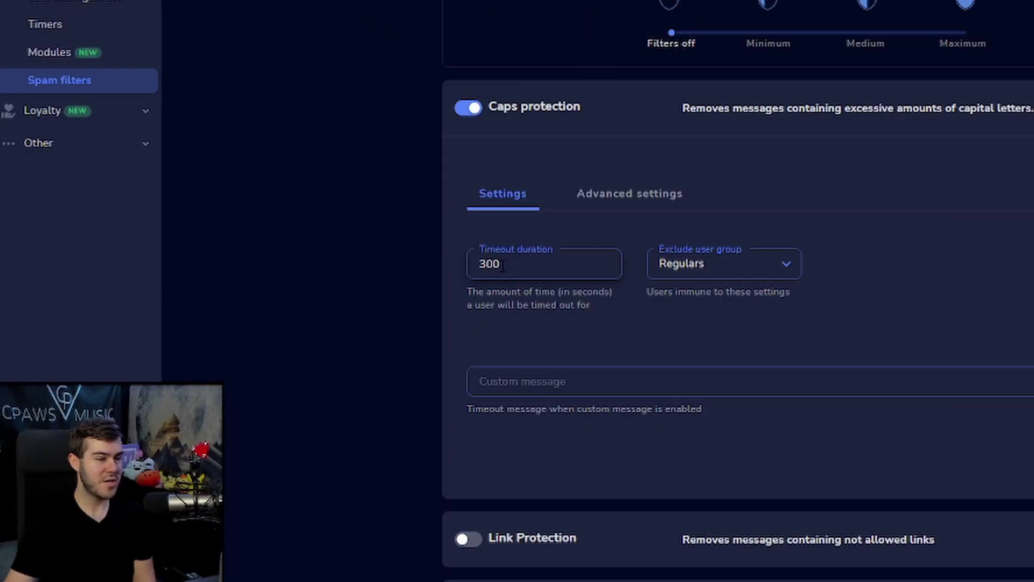
pyautogui.click(603, 123)
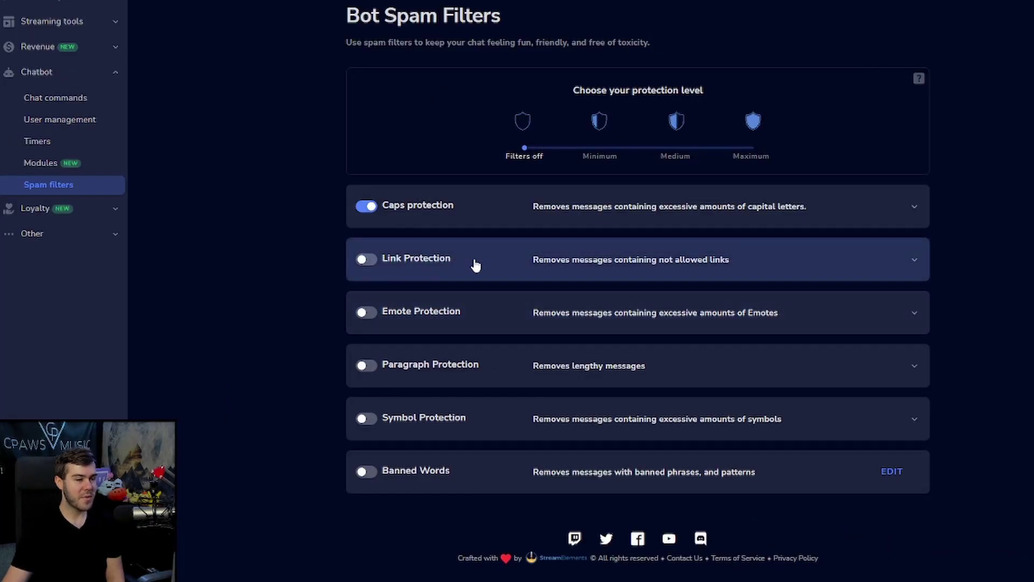
pyautogui.click(476, 265)
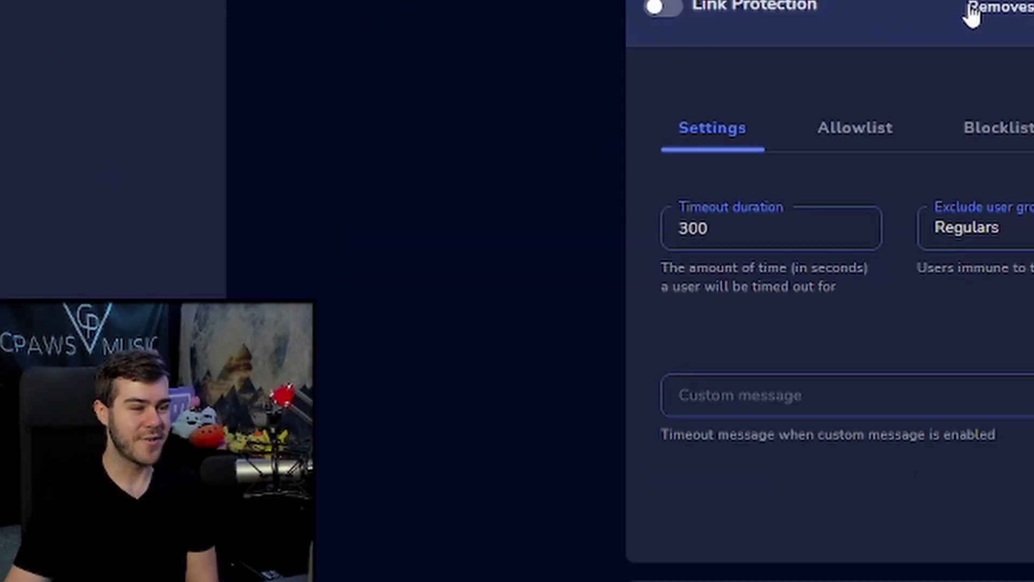
pyautogui.click(973, 15)
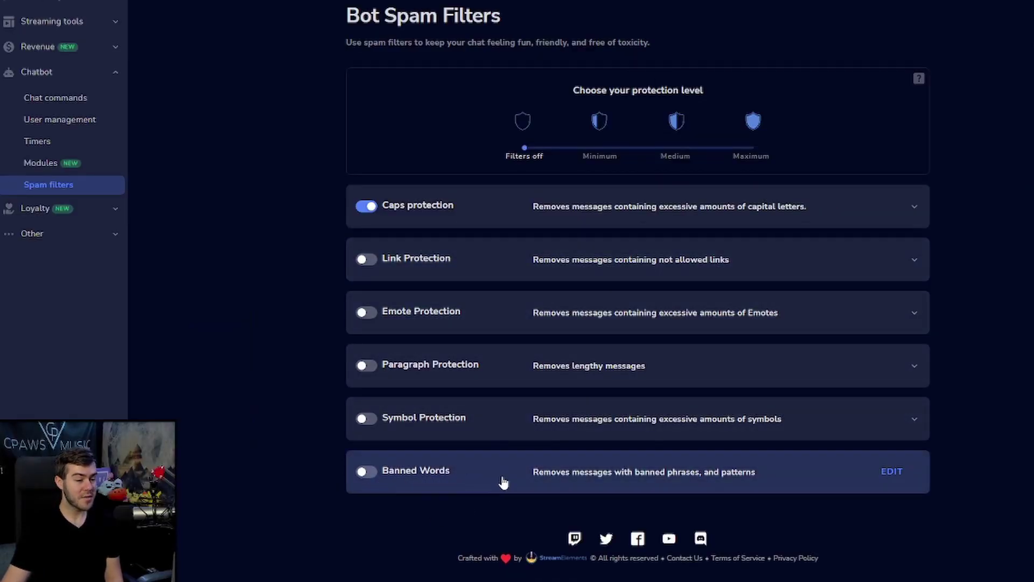